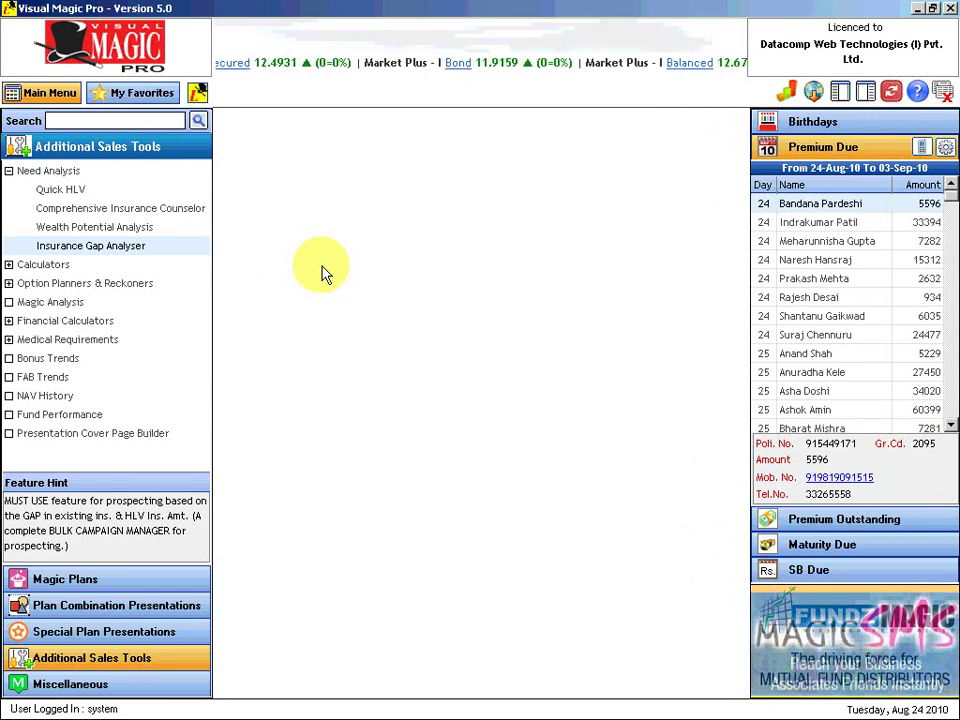
Step: Open the Insurance Gap Analyser from Need Analysis to list campaigns 101 to 105
{"action": "left_click", "coordinate": [58, 252]}
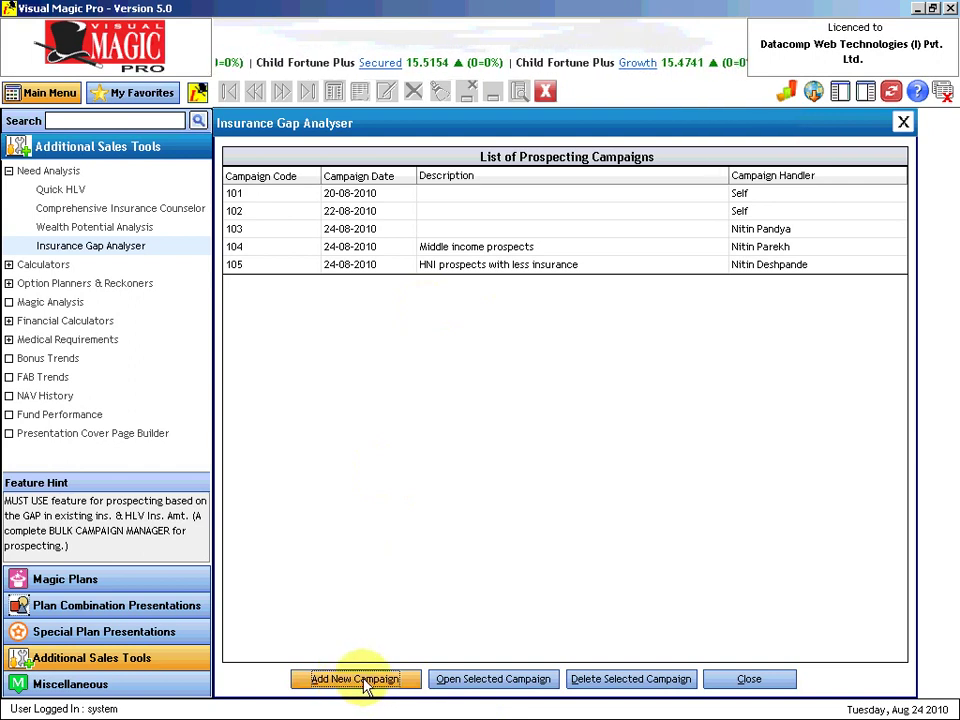
Step: Add campaign 106, dated 24/08/2010, with the description 'HNI with less cover'
{"action": "left_click", "coordinate": [362, 679]}
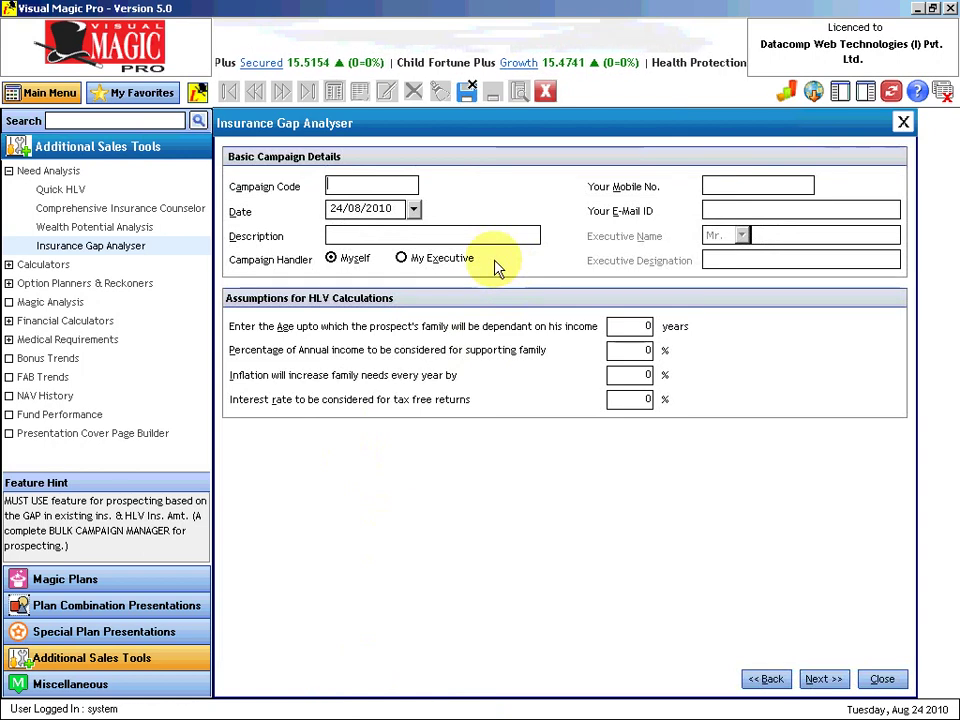
{"action": "type", "text": "106"}
{"action": "key", "text": "Tab"}
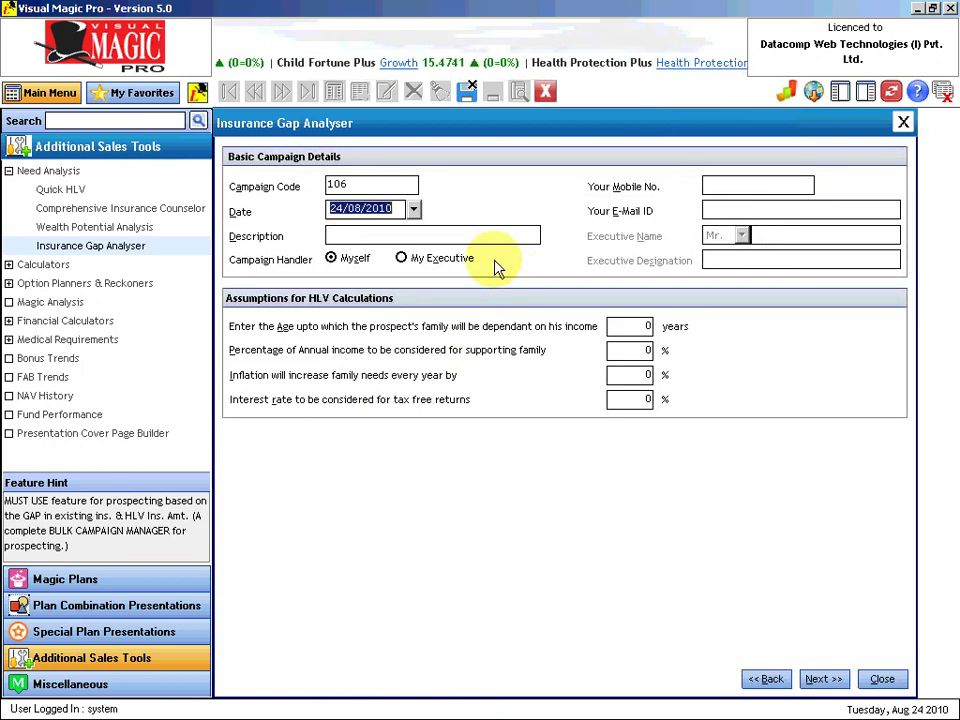
{"action": "key", "text": "Tab"}
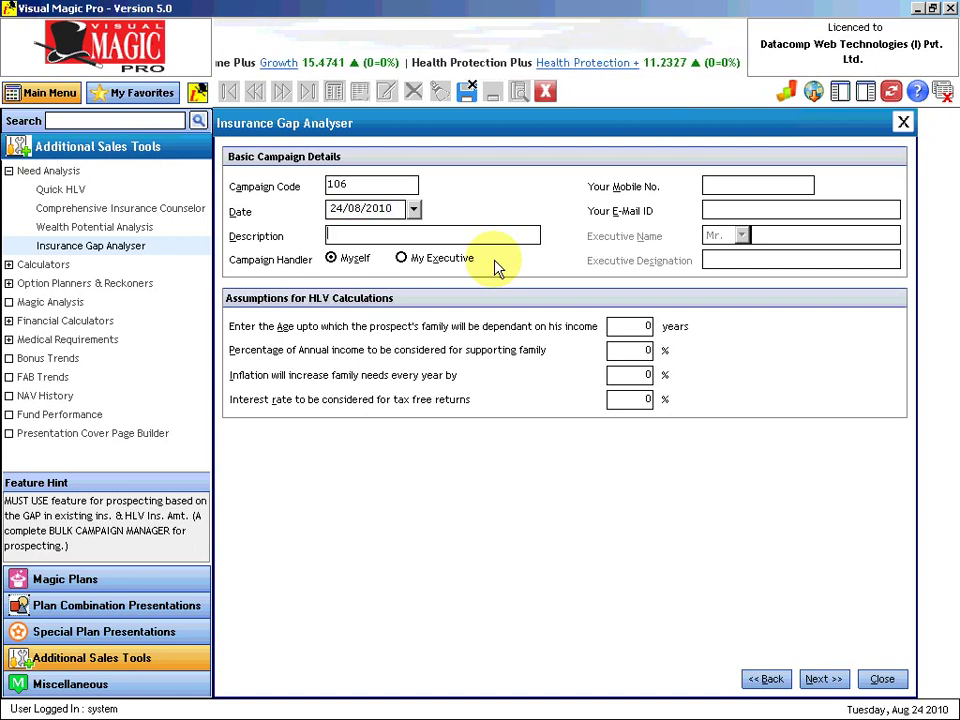
{"action": "type", "text": "HNI with less cover"}
{"action": "key", "text": "Tab"}
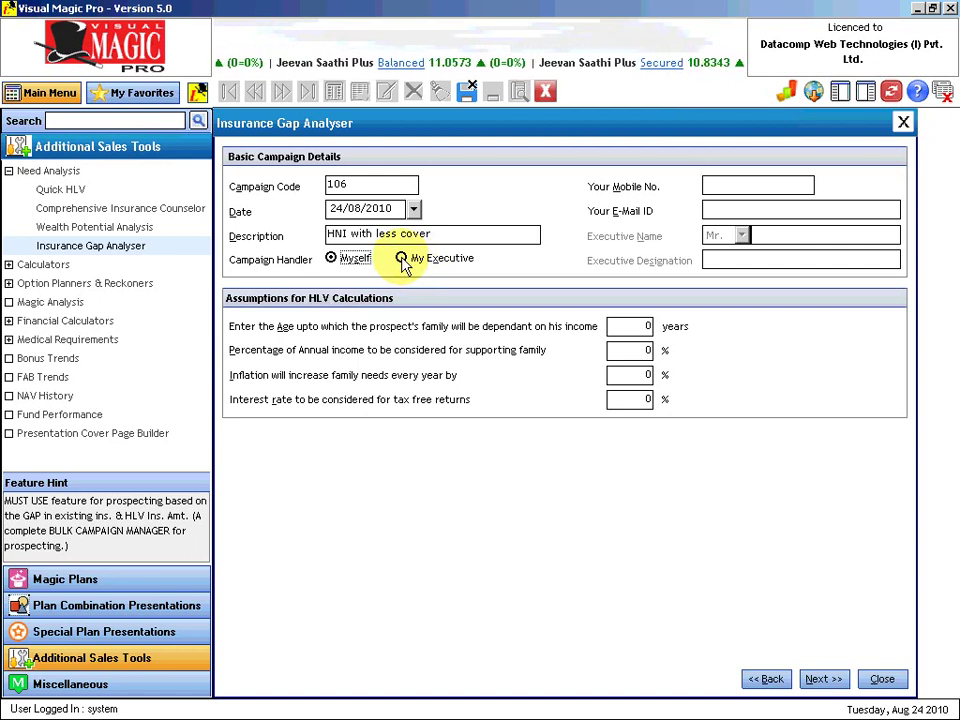
Step: Hand campaign 106 to My Executive, entering the executive's mobile, e-mail, name and designation 'Customer Care Executive'
{"action": "left_click", "coordinate": [401, 258]}
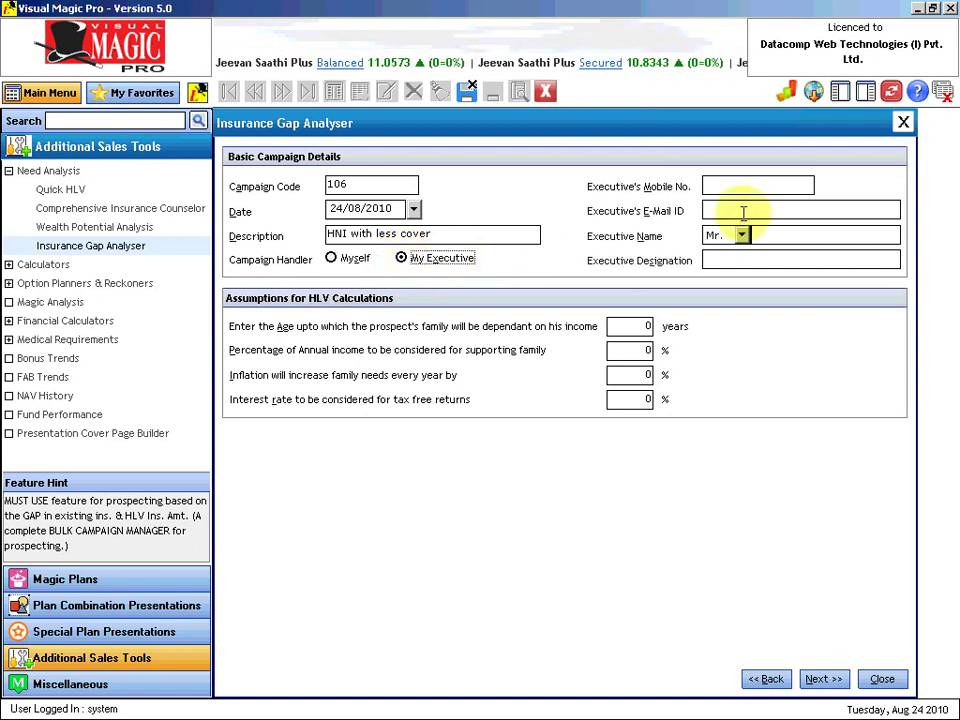
{"action": "left_click", "coordinate": [711, 185]}
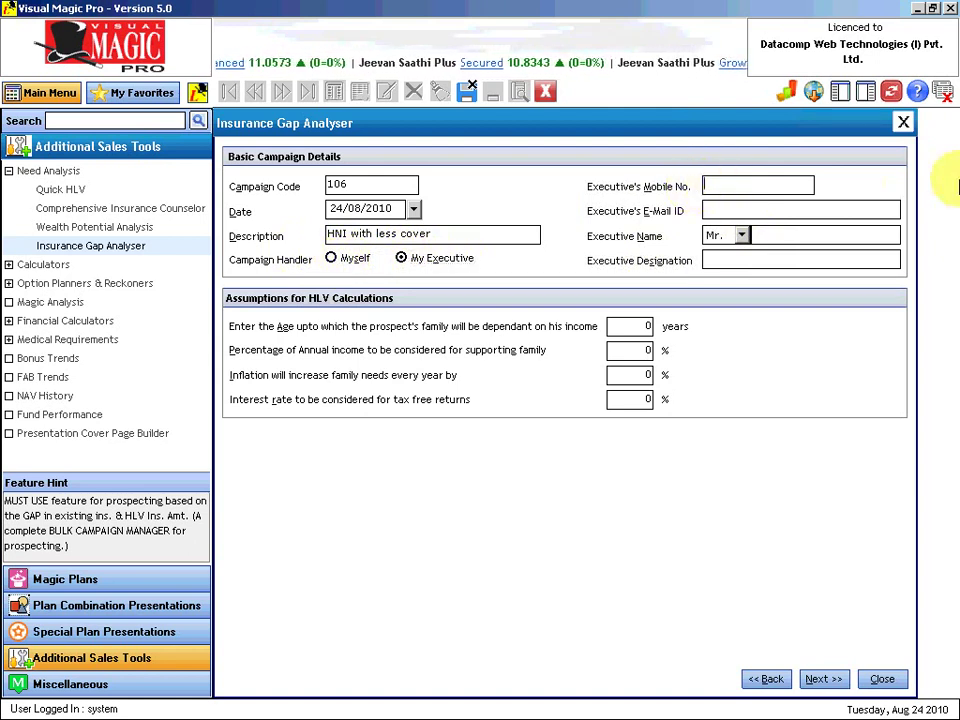
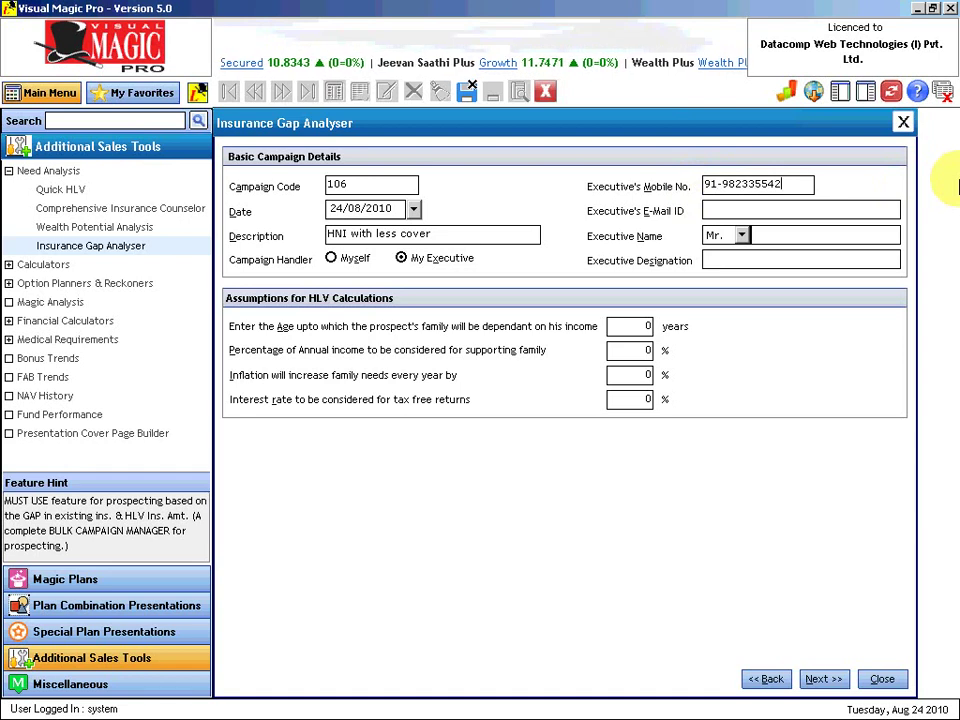
{"action": "key", "text": "Tab"}
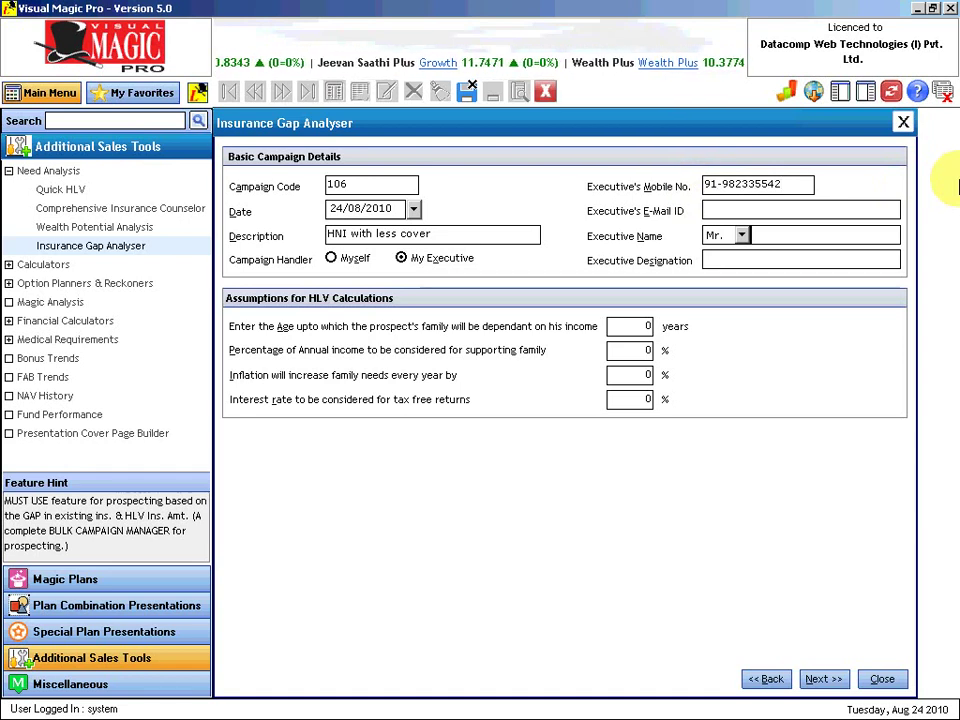
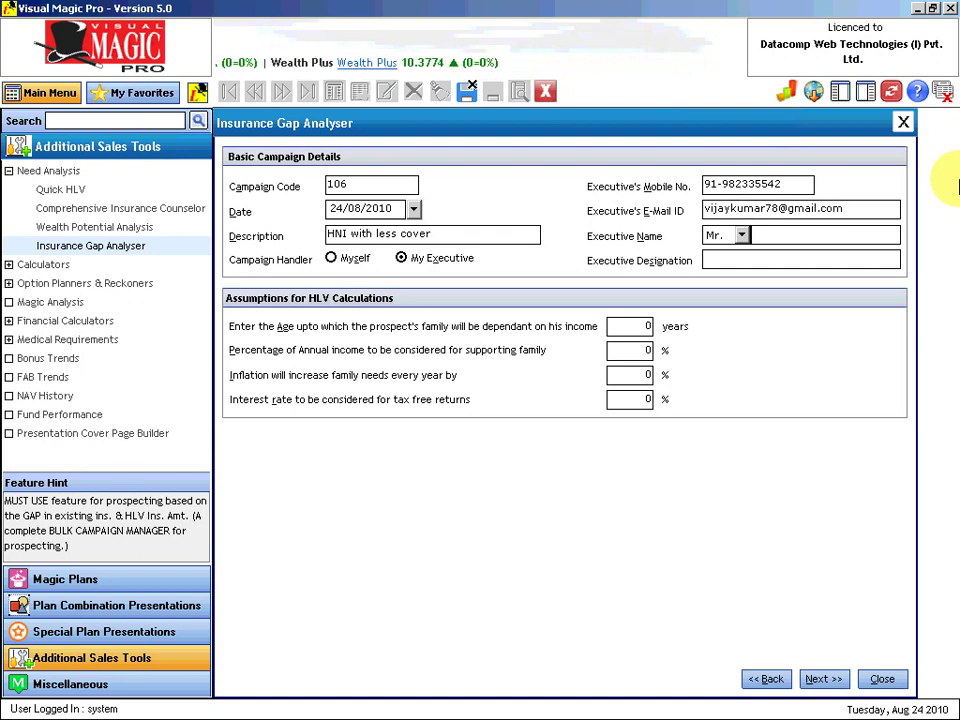
{"action": "key", "text": "Tab"}
{"action": "key", "text": "Tab"}
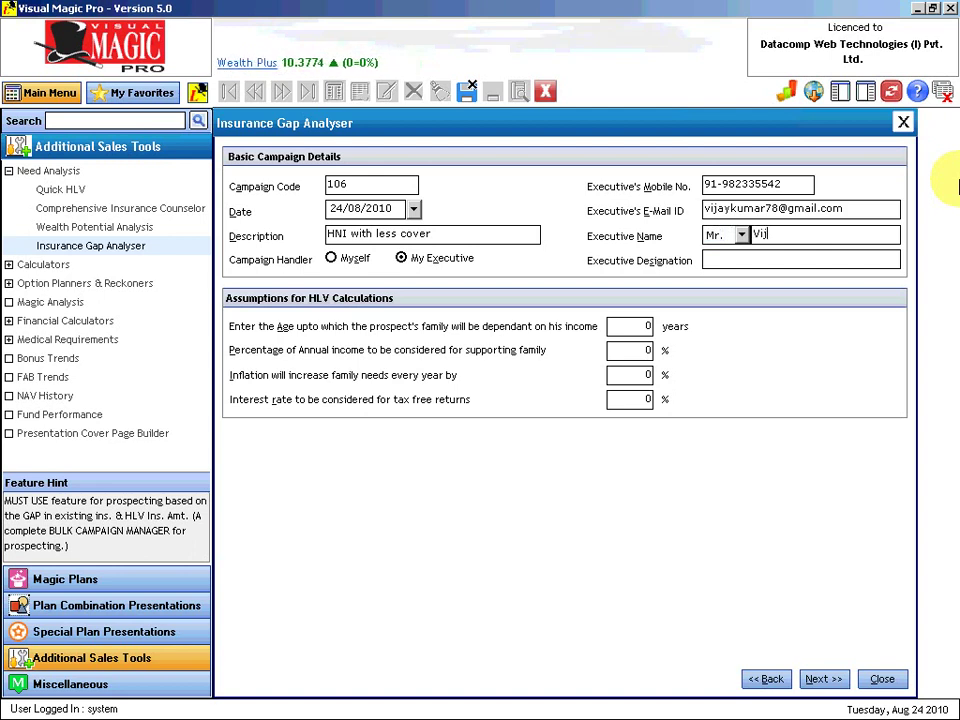
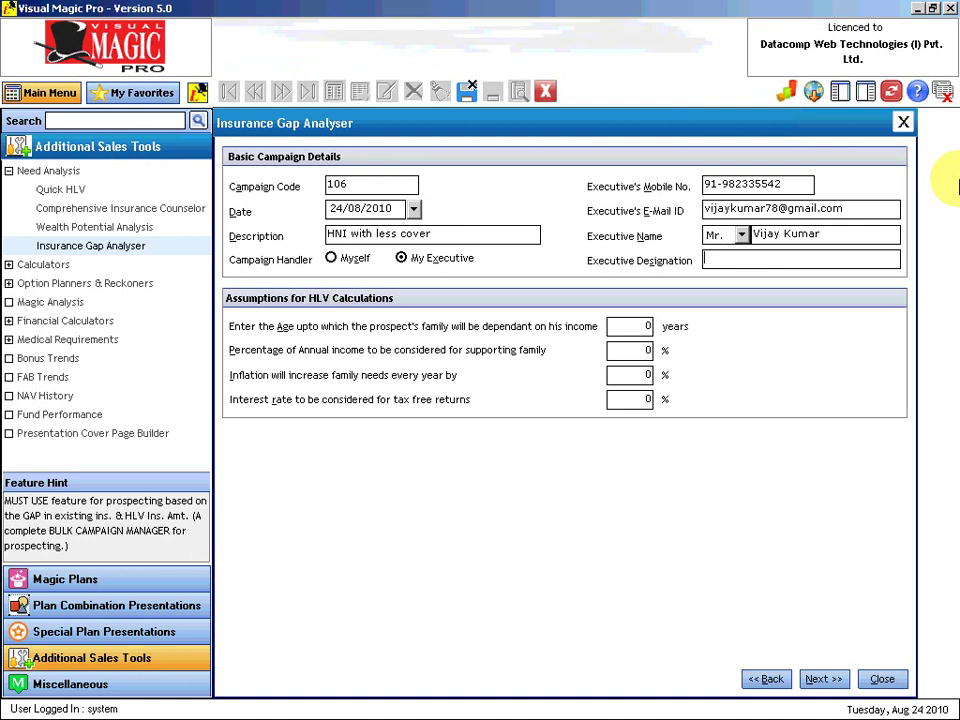
{"action": "type", "text": "Customer Care Exec"}
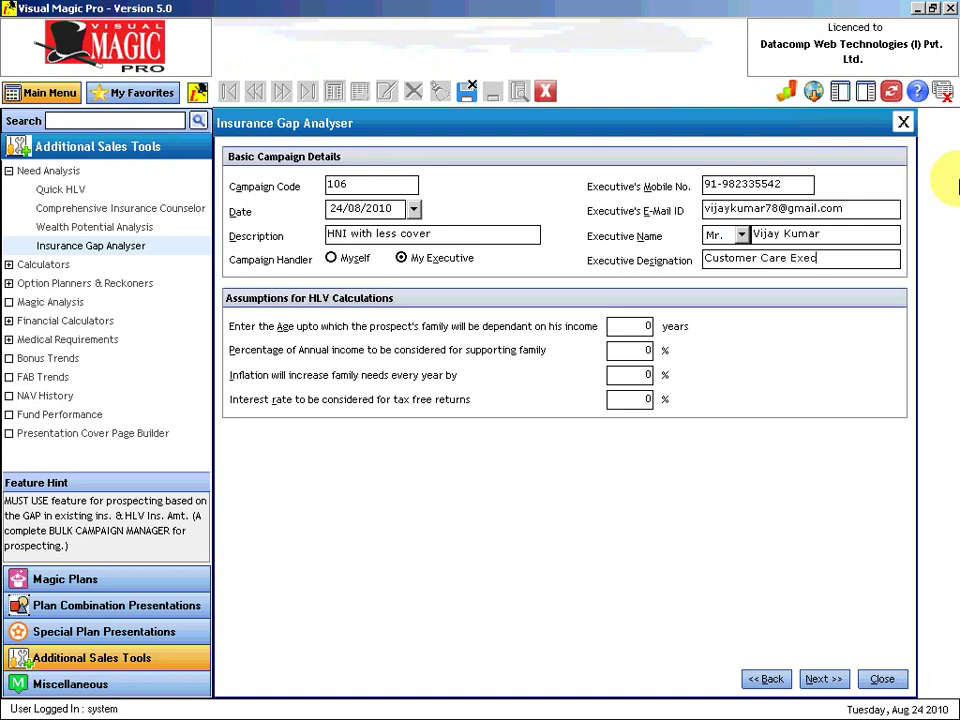
{"action": "type", "text": "utive"}
{"action": "key", "text": "Tab"}
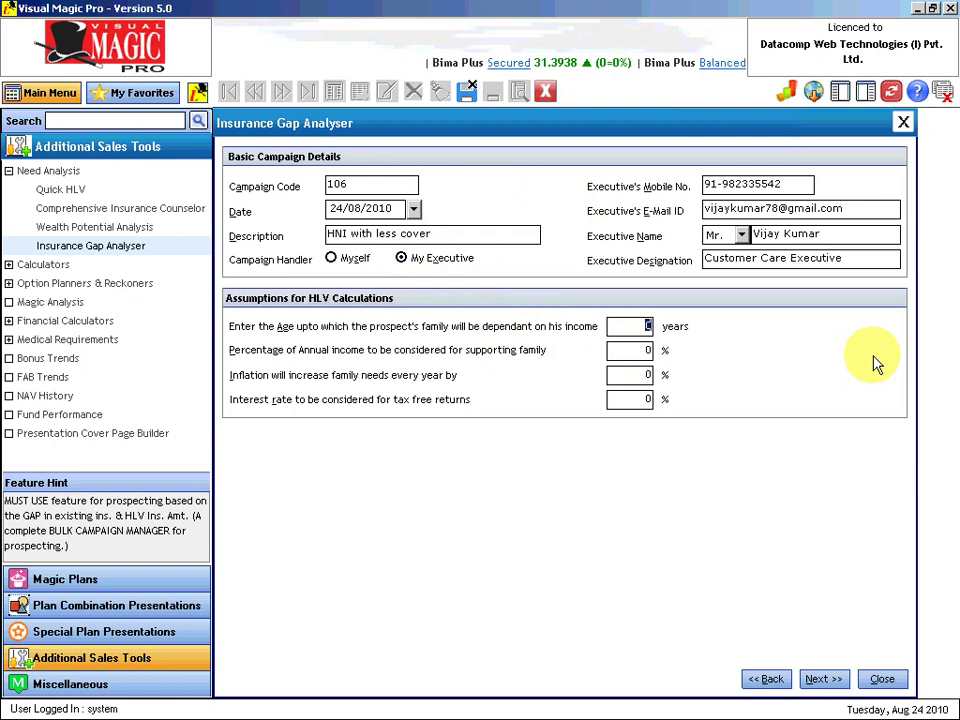
Step: Set the HLV assumptions to age 58, 65% of income, 6% inflation and 8% interest
{"action": "type", "text": "6"}
{"action": "type", "text": "8"}
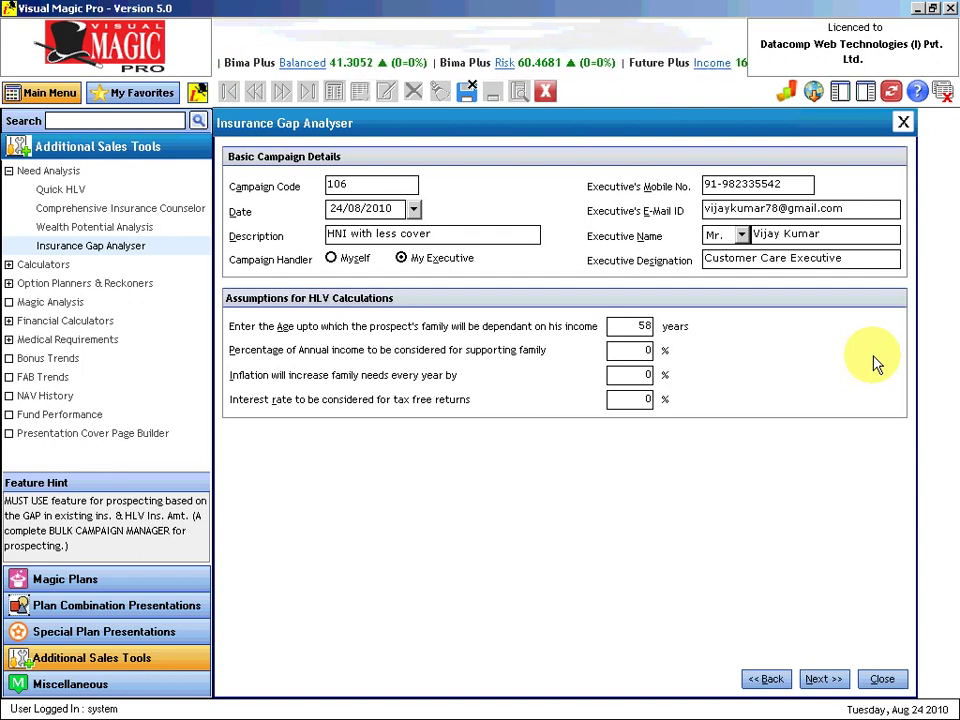
{"action": "key", "text": "Tab"}
{"action": "type", "text": "65"}
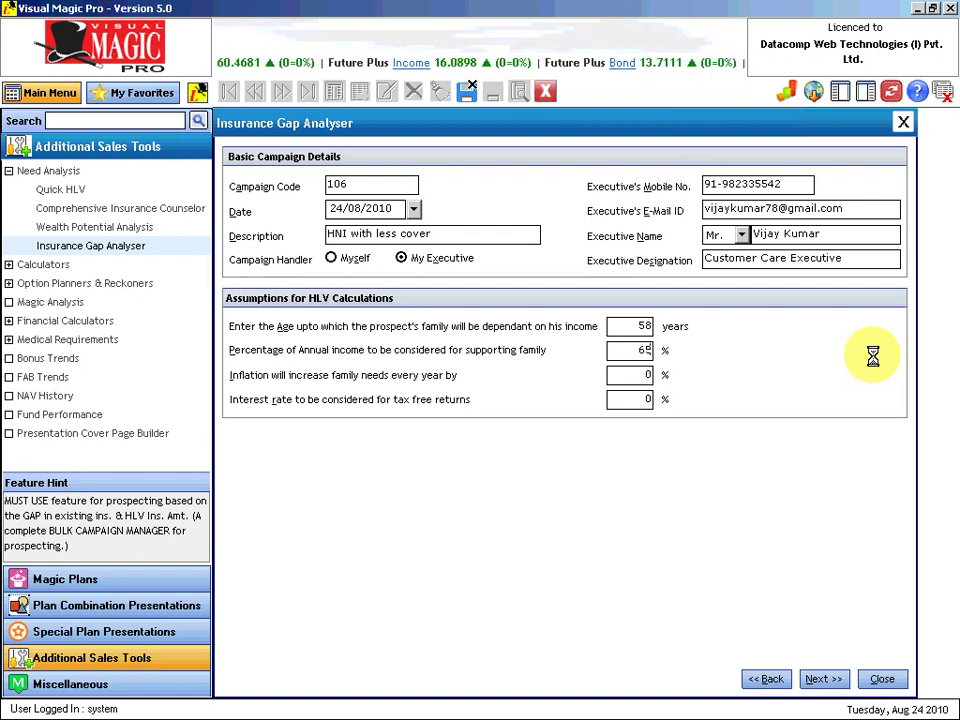
{"action": "key", "text": "Tab"}
{"action": "type", "text": "6"}
{"action": "key", "text": "Tab"}
{"action": "type", "text": "8"}
{"action": "key", "text": "Tab"}
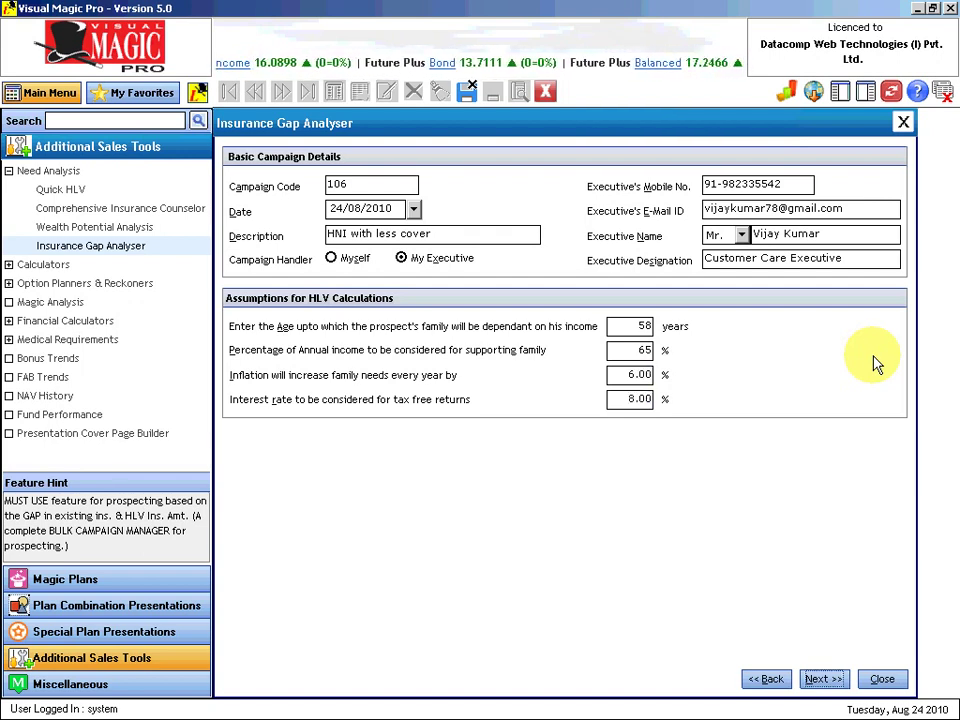
Step: Go on to the empty Select Prospects to Analyse page
{"action": "left_click", "coordinate": [823, 679]}
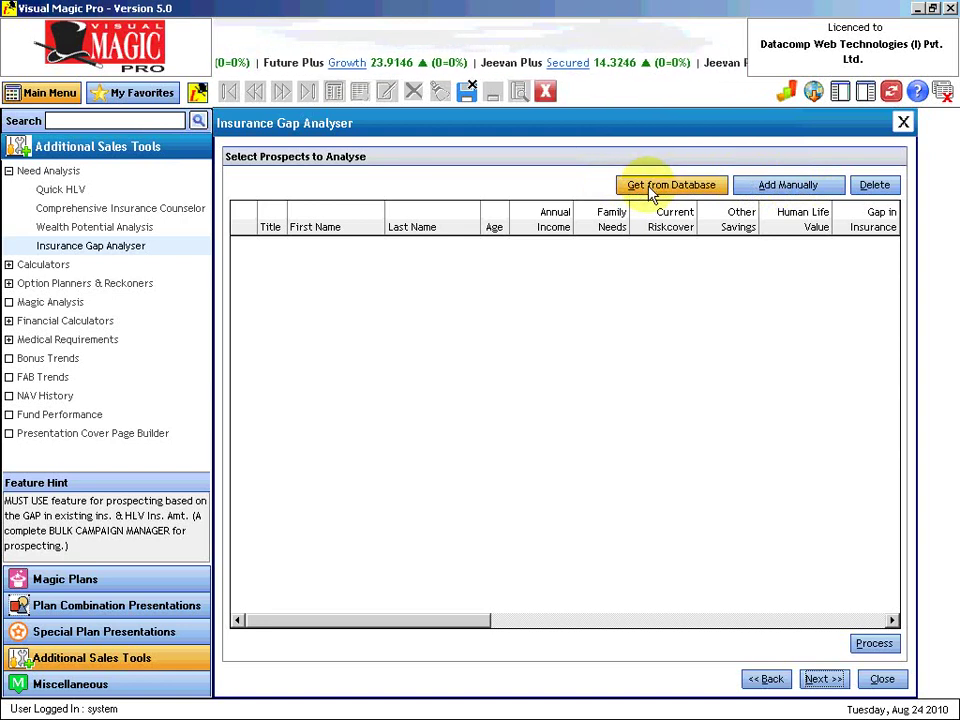
Step: Move the first 17 customers into Selected Customers and dismiss the Windows update notification
{"action": "left_click", "coordinate": [652, 187]}
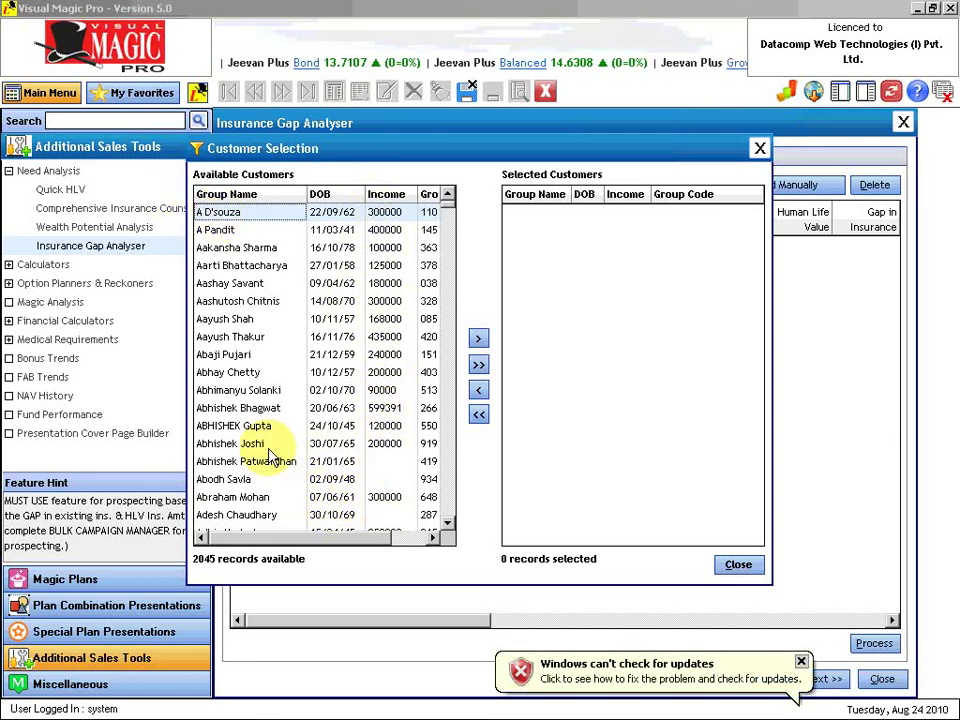
{"action": "left_click", "coordinate": [291, 500], "text": "shift"}
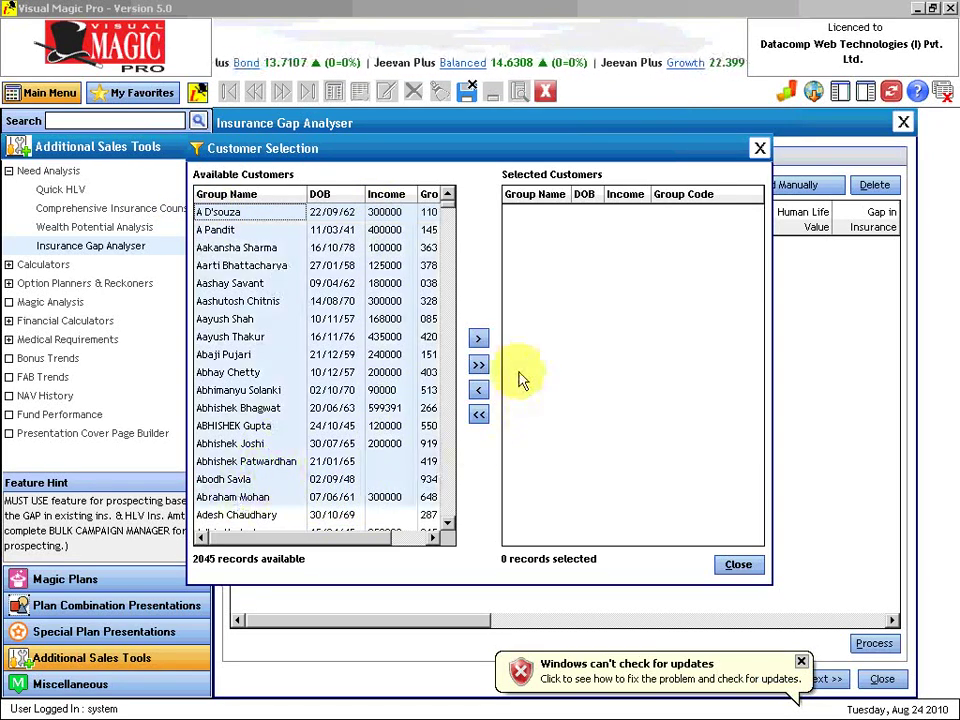
{"action": "left_click", "coordinate": [478, 339]}
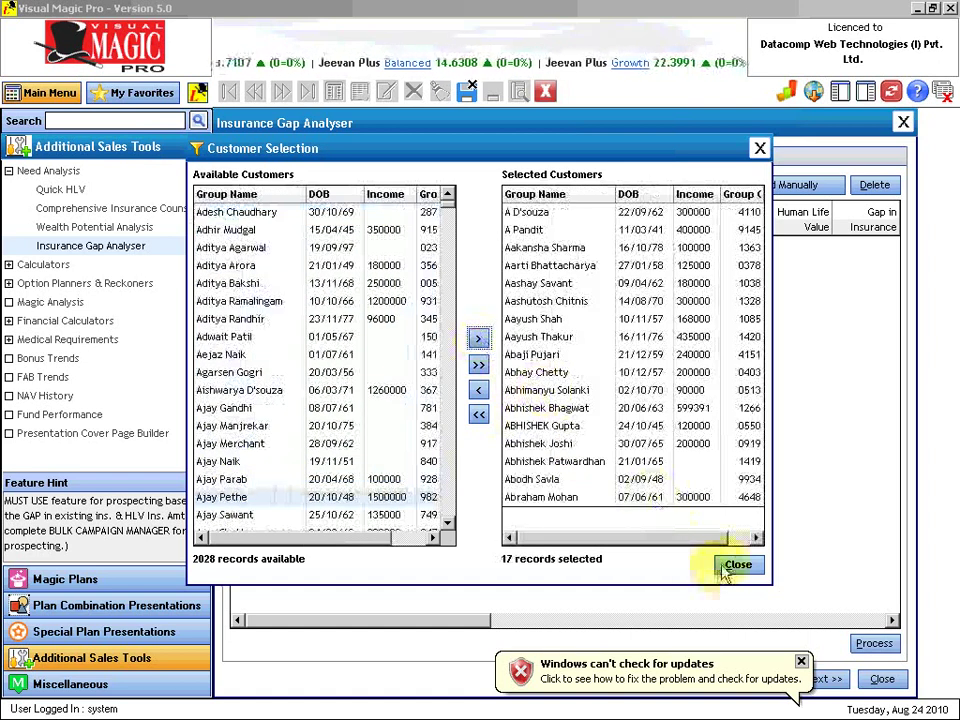
{"action": "left_click", "coordinate": [801, 662]}
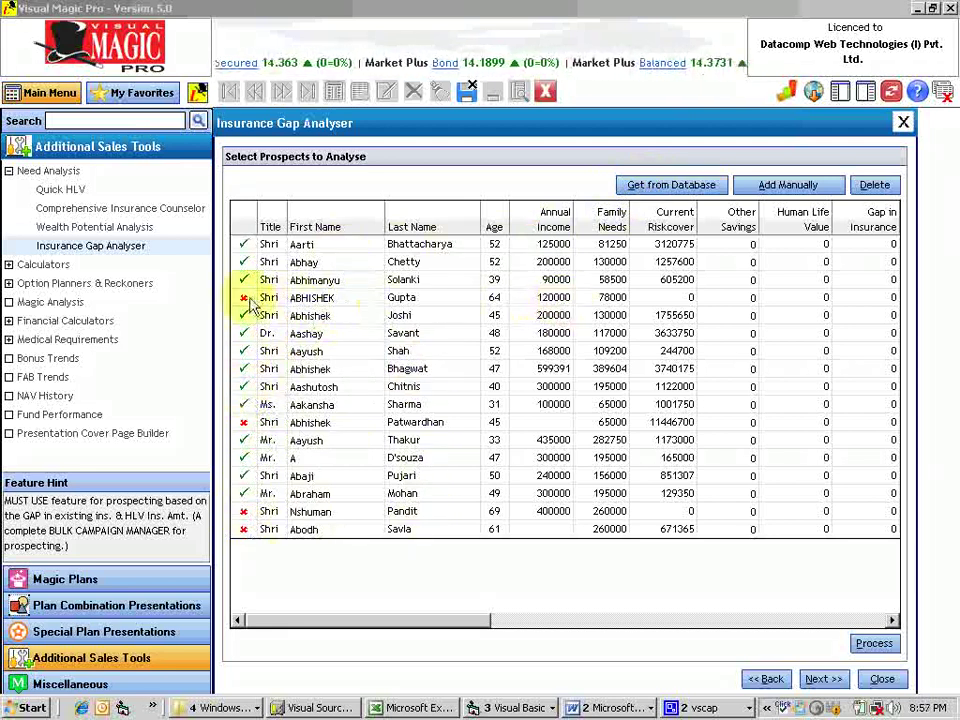
Step: Read the reason shown for a red-crossed prospect in the analysis list
{"action": "mouse_move", "coordinate": [245, 307]}
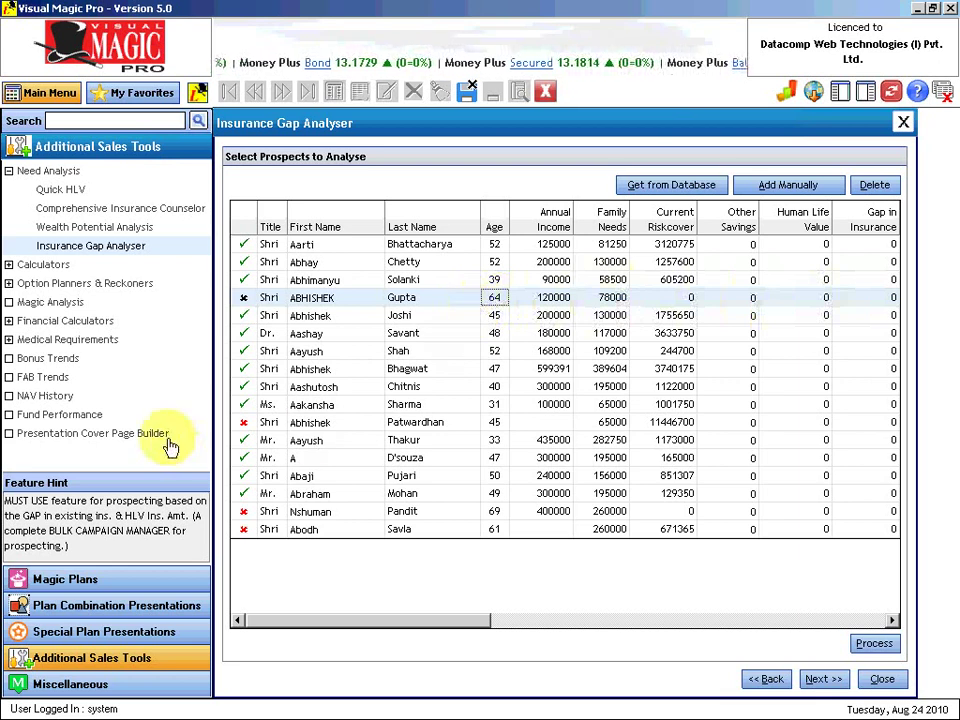
Step: Give the flagged 45-year-old prospect an annual income of 2000000, then check the retired prospects' flags
{"action": "left_click", "coordinate": [245, 426]}
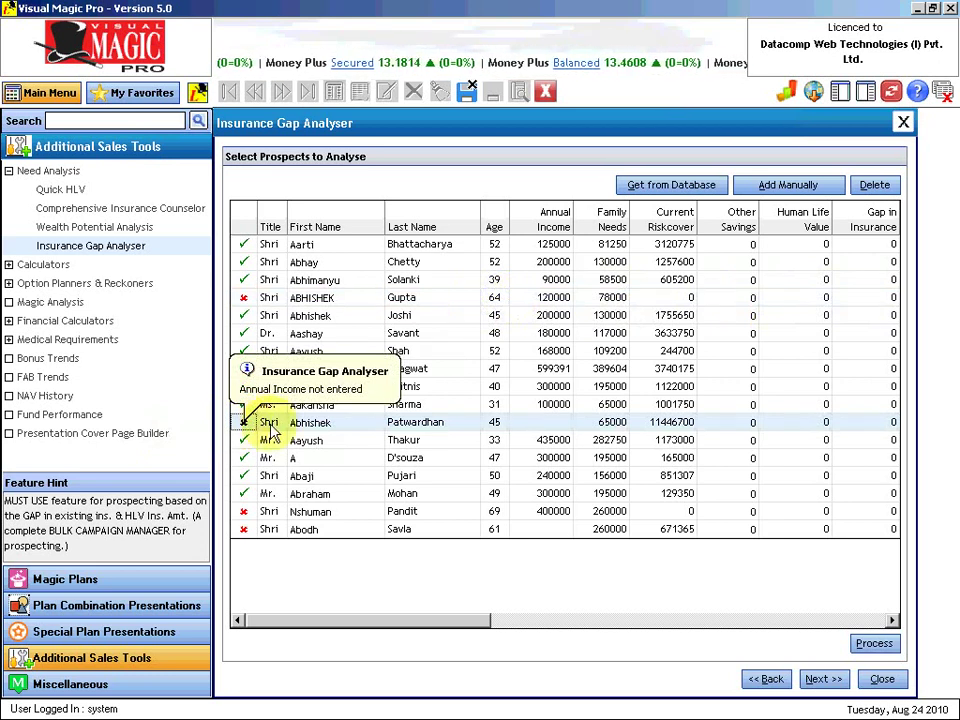
{"action": "left_click", "coordinate": [533, 426]}
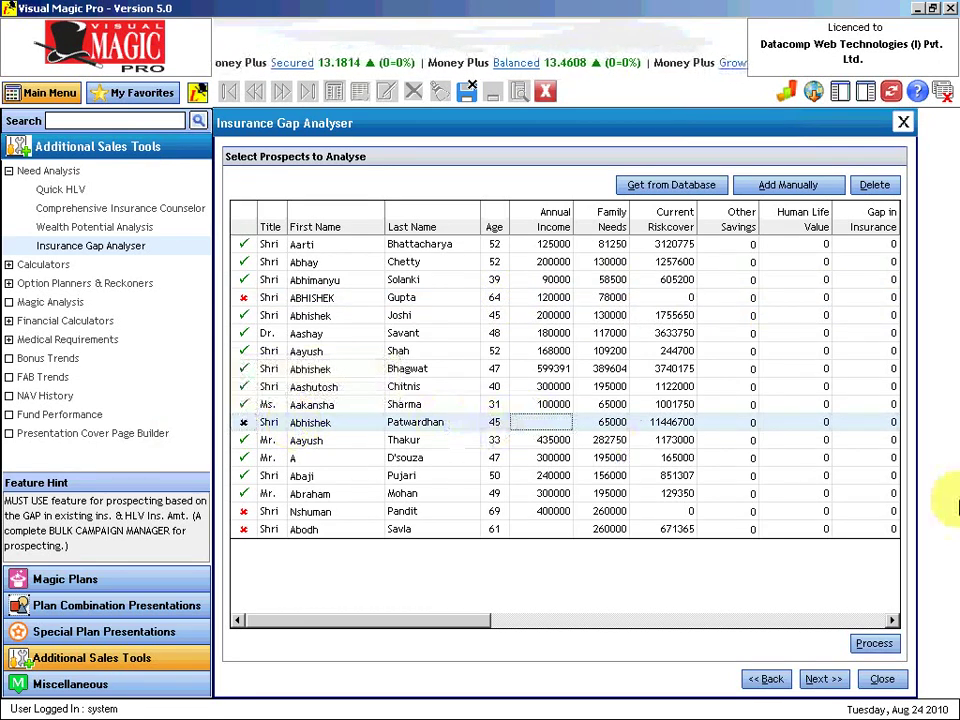
{"action": "type", "text": "500000"}
{"action": "key", "text": "Return"}
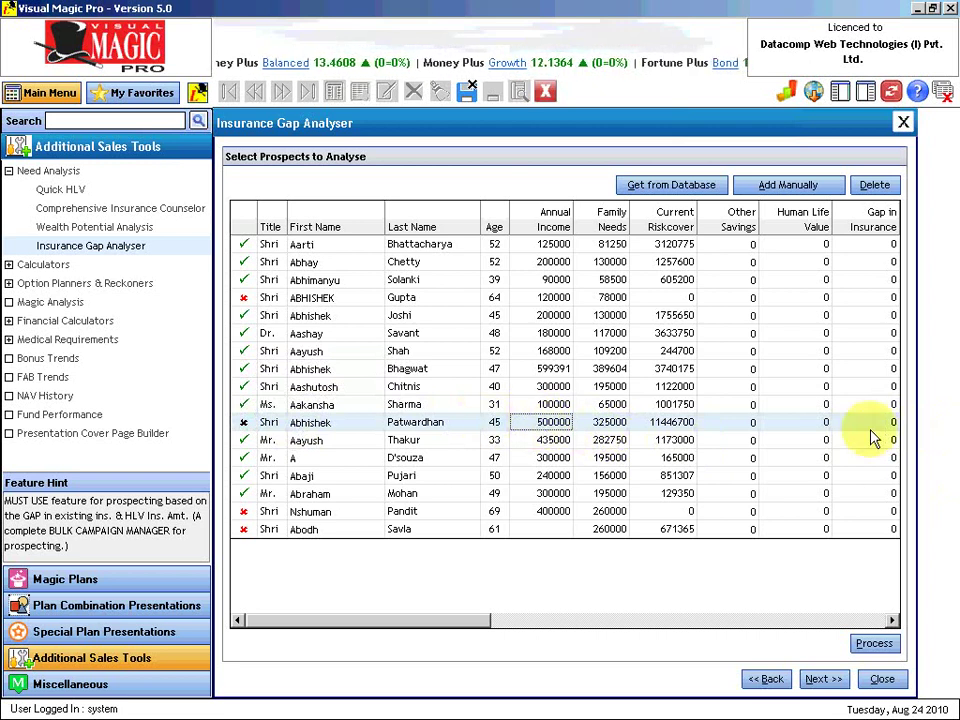
{"action": "type", "text": "2"}
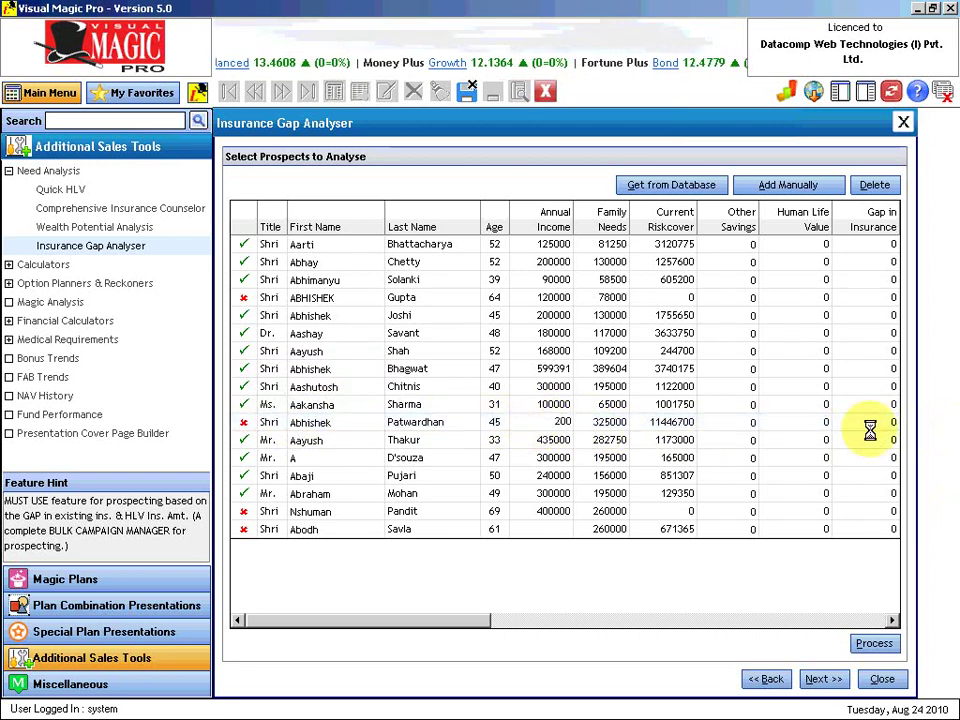
{"action": "key", "text": "Return"}
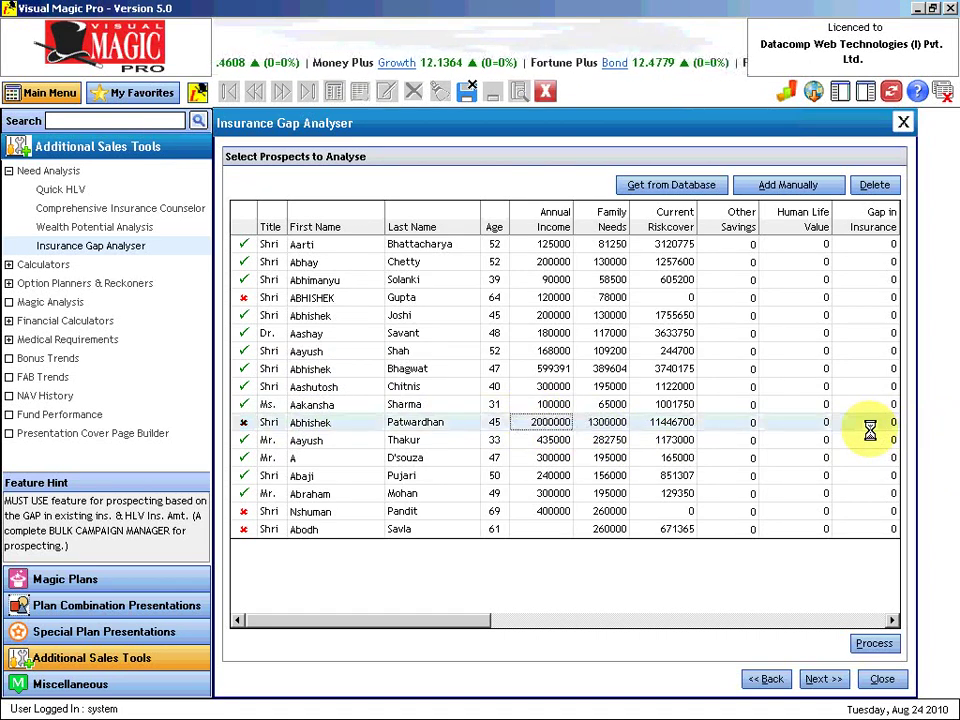
{"action": "left_click", "coordinate": [244, 513]}
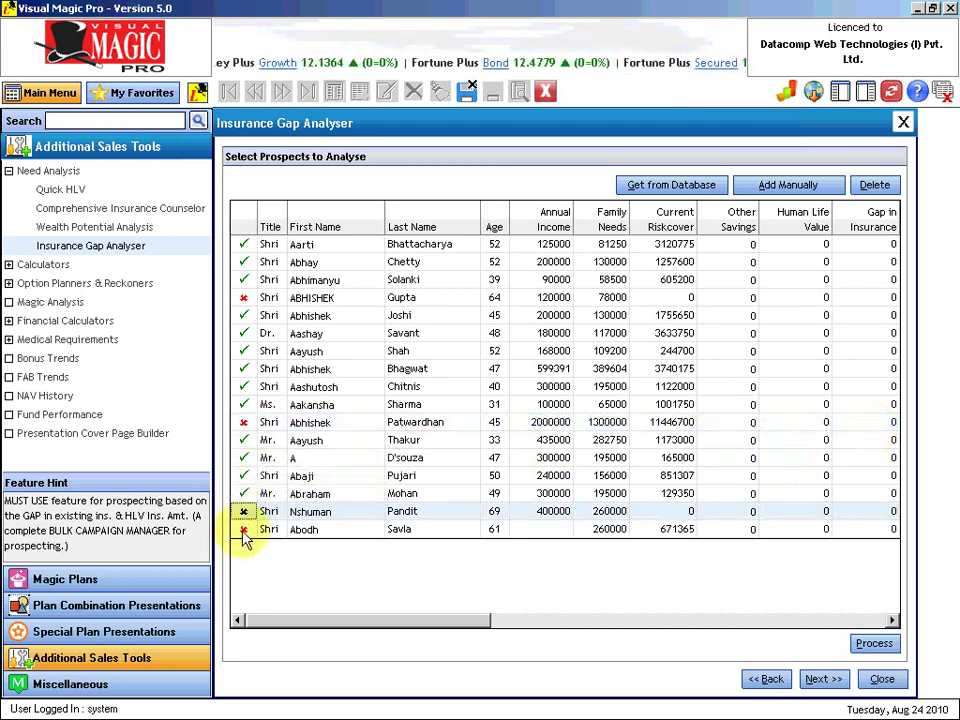
{"action": "left_click", "coordinate": [243, 530]}
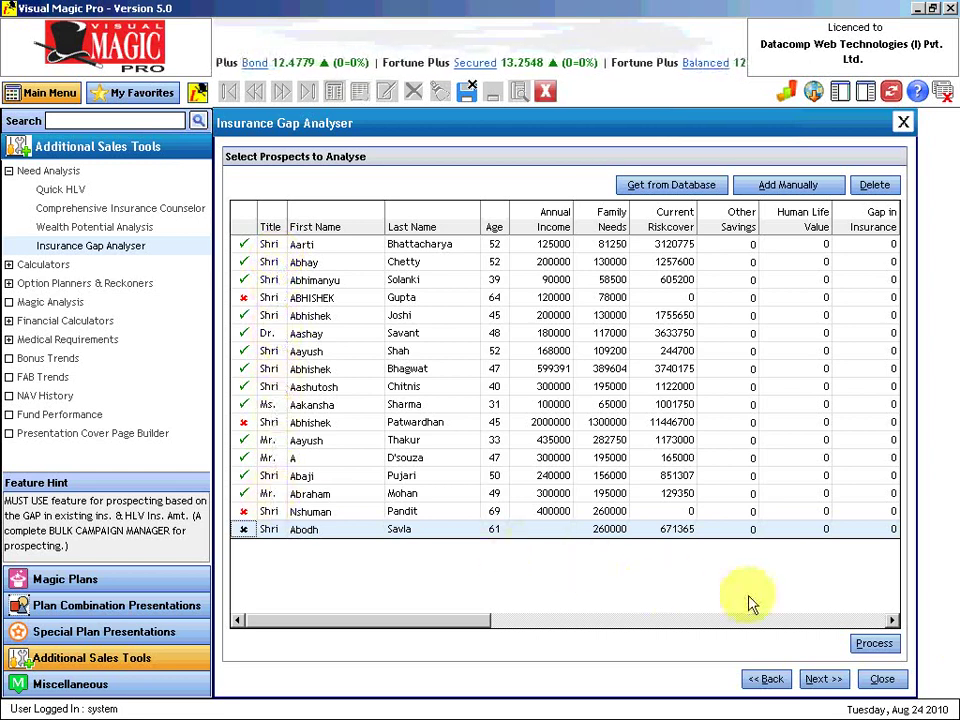
Step: Process the prospects and check the 'Adequately insured' reason on the first rows
{"action": "left_click", "coordinate": [875, 645]}
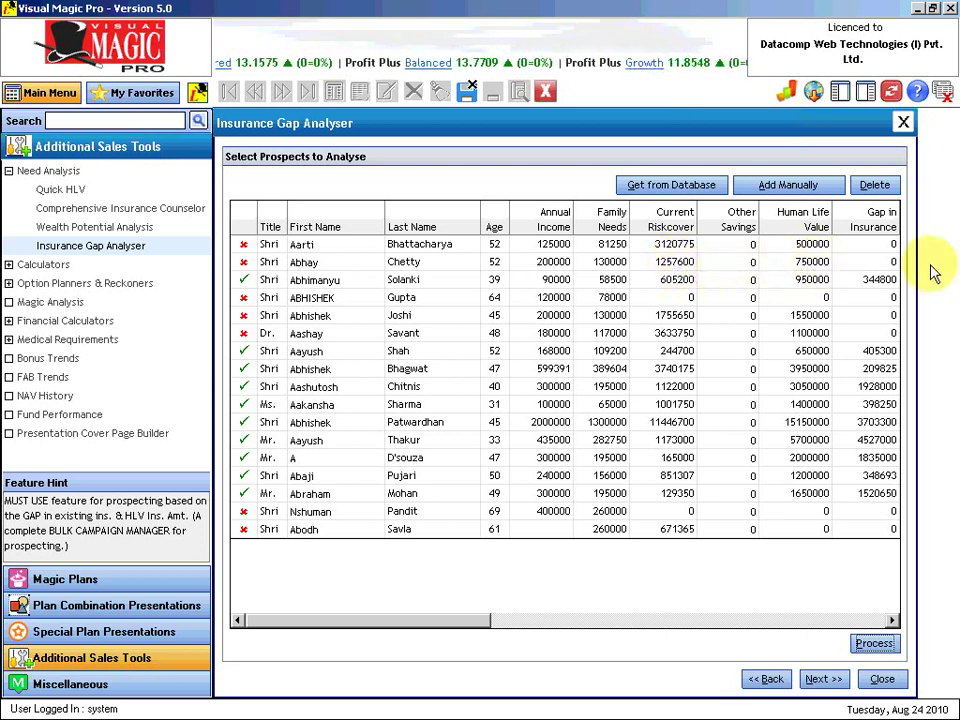
{"action": "left_click", "coordinate": [245, 250]}
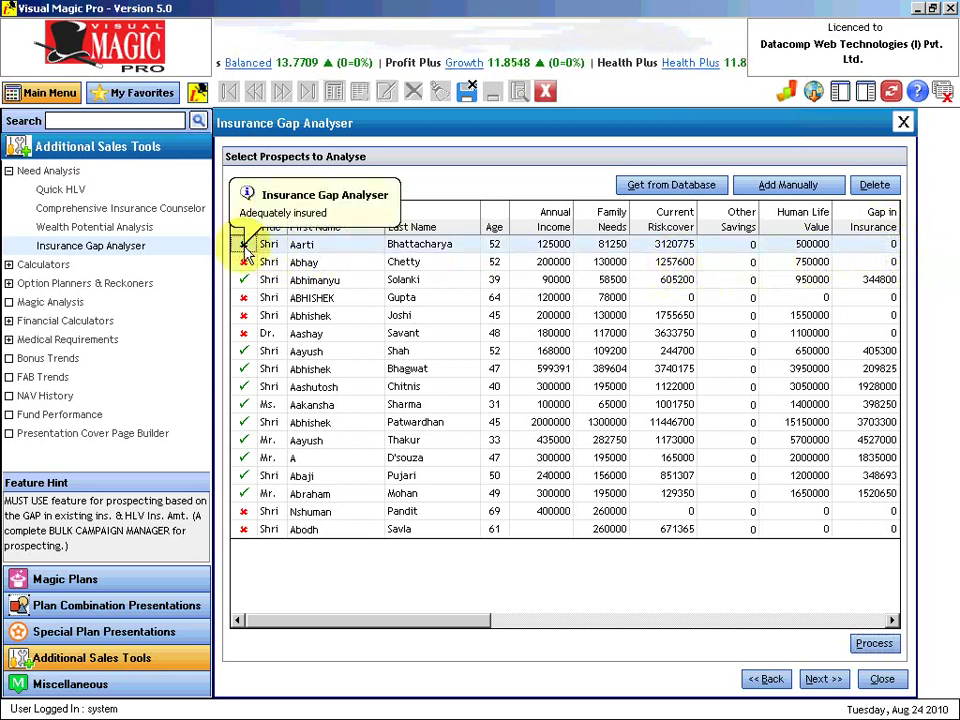
{"action": "left_click", "coordinate": [245, 263]}
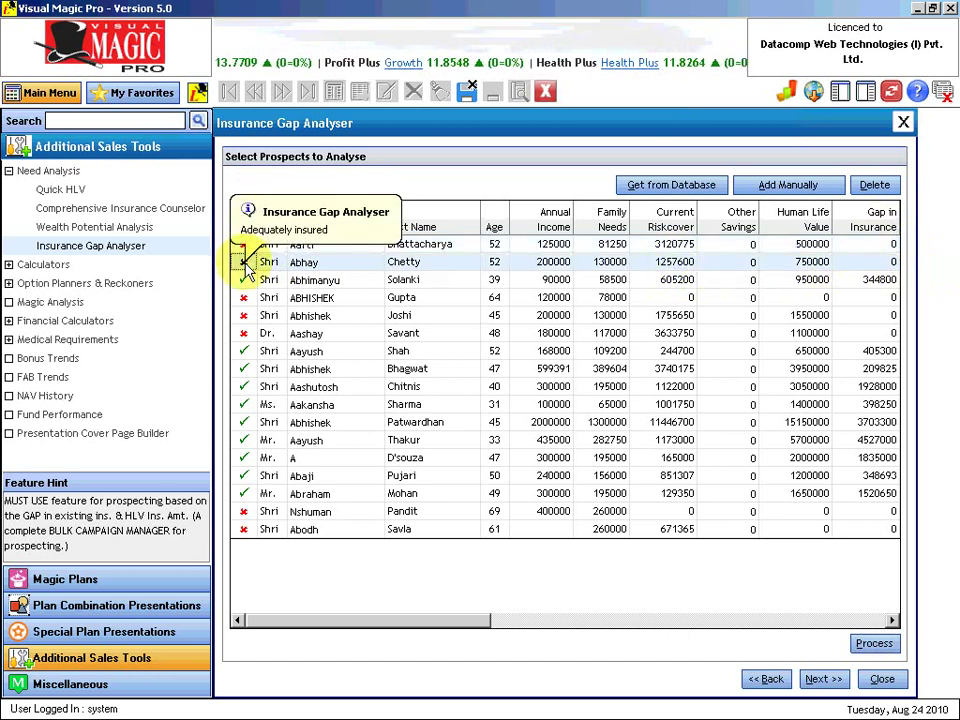
{"action": "left_click", "coordinate": [300, 262]}
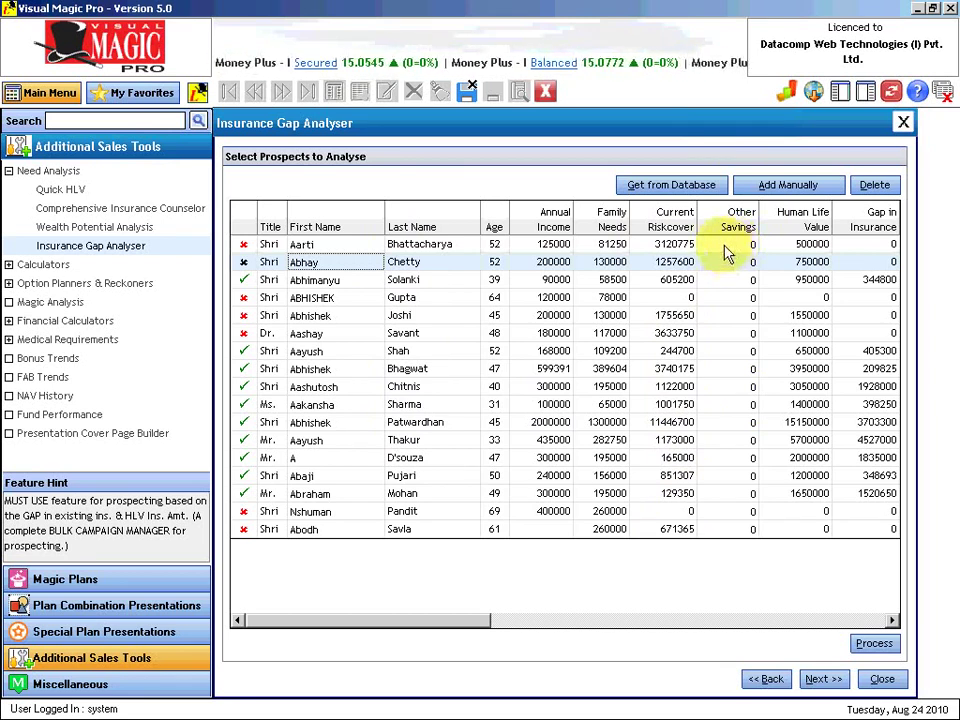
Step: Enter Other Savings of 500000 and 200000 for two prospects and reprocess the gaps
{"action": "left_click", "coordinate": [722, 318]}
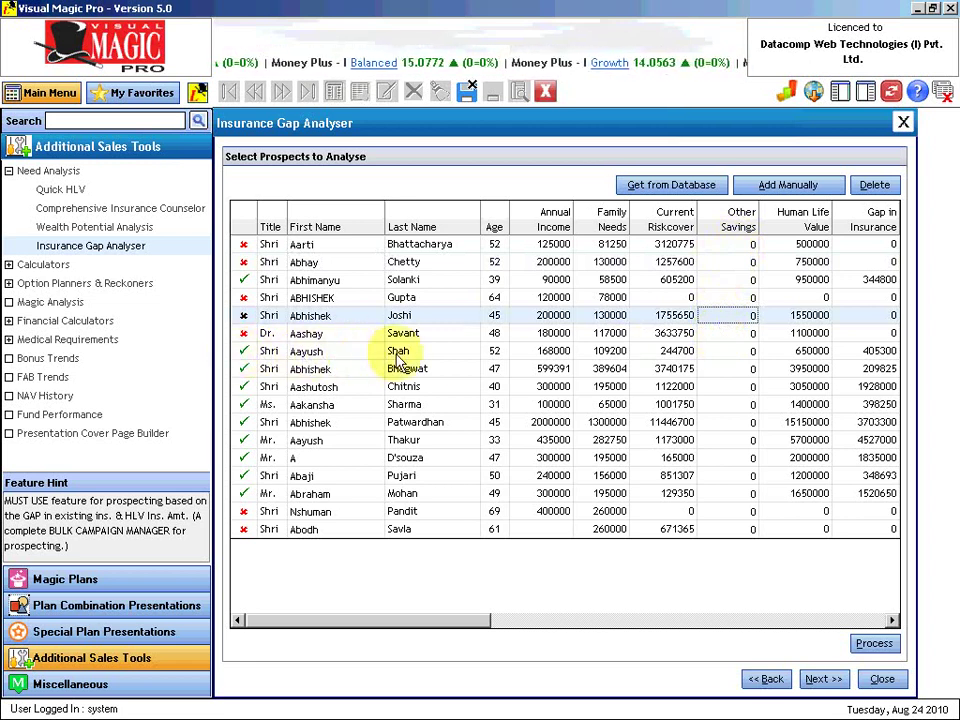
{"action": "left_click", "coordinate": [741, 356]}
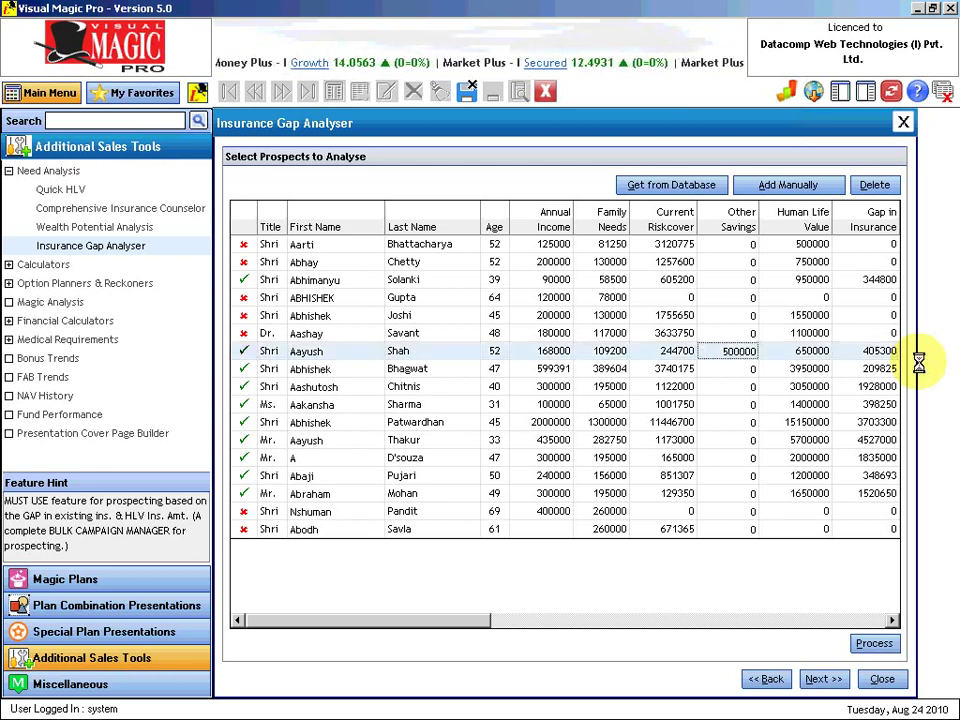
{"action": "left_click", "coordinate": [735, 387]}
{"action": "type", "text": "200000"}
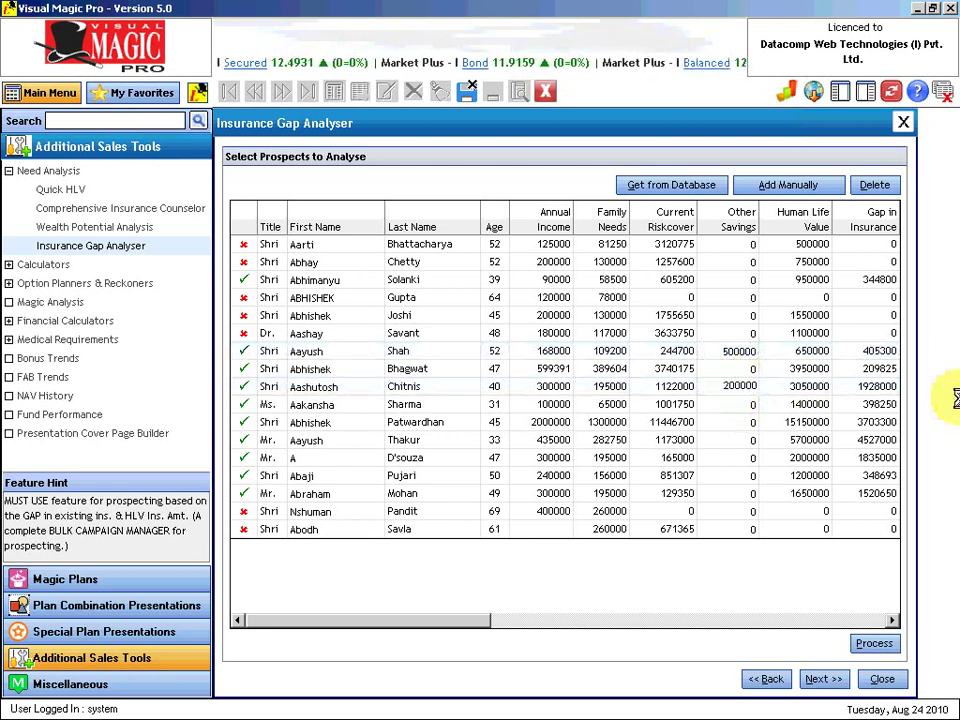
{"action": "key", "text": "Return"}
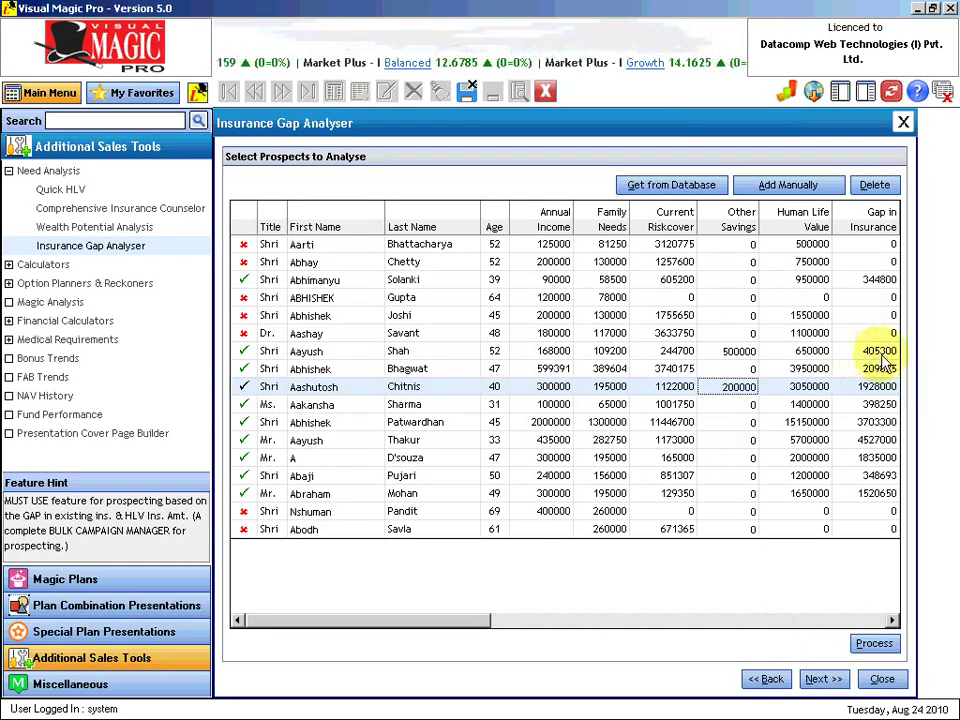
{"action": "left_click", "coordinate": [875, 644]}
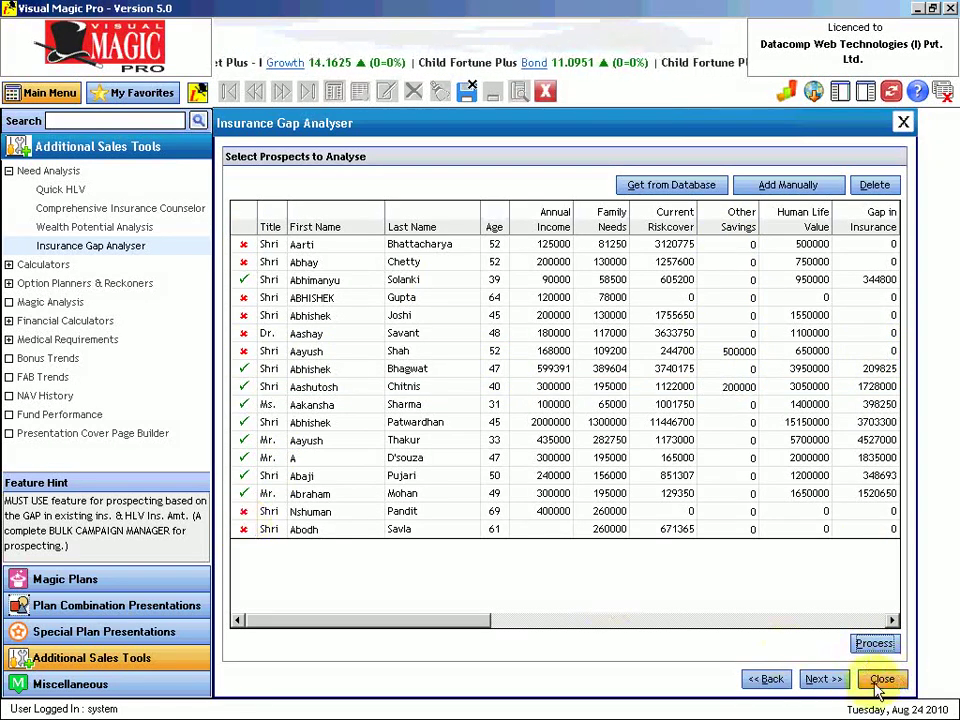
Step: Generate the gap analysis list preview with mobile numbers and scroll down through the nine prospects
{"action": "left_click", "coordinate": [840, 680]}
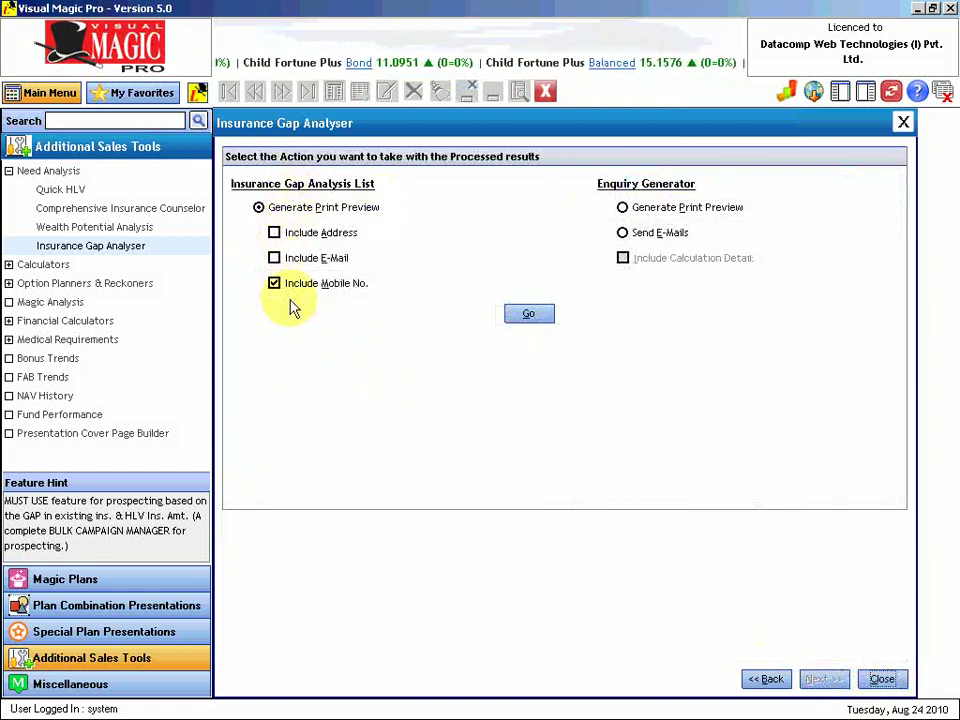
{"action": "left_click", "coordinate": [529, 316]}
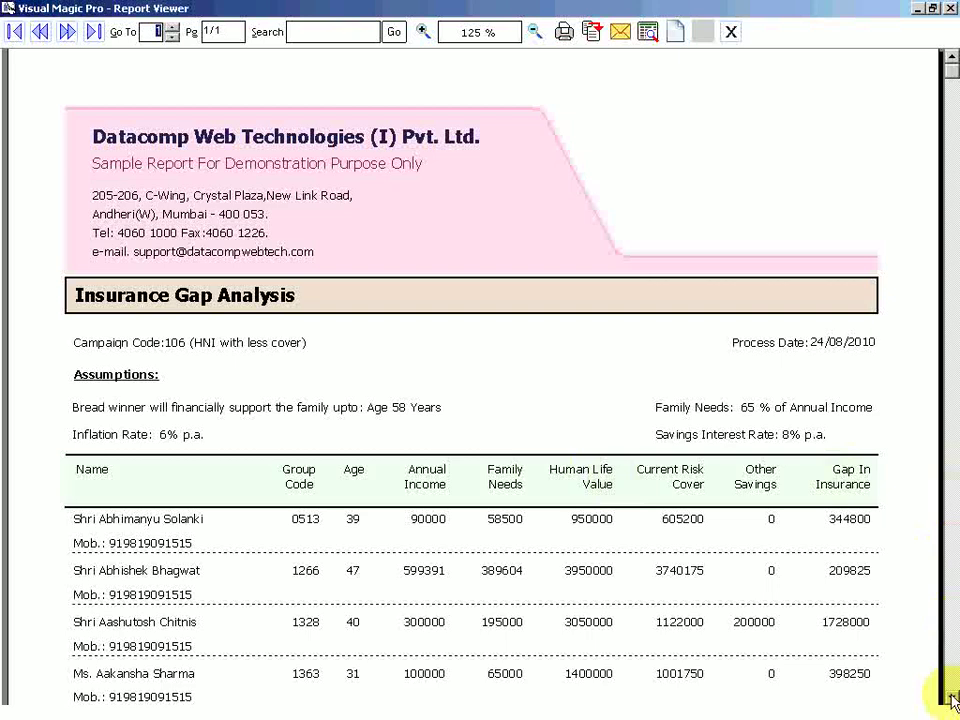
{"action": "left_click", "coordinate": [952, 700]}
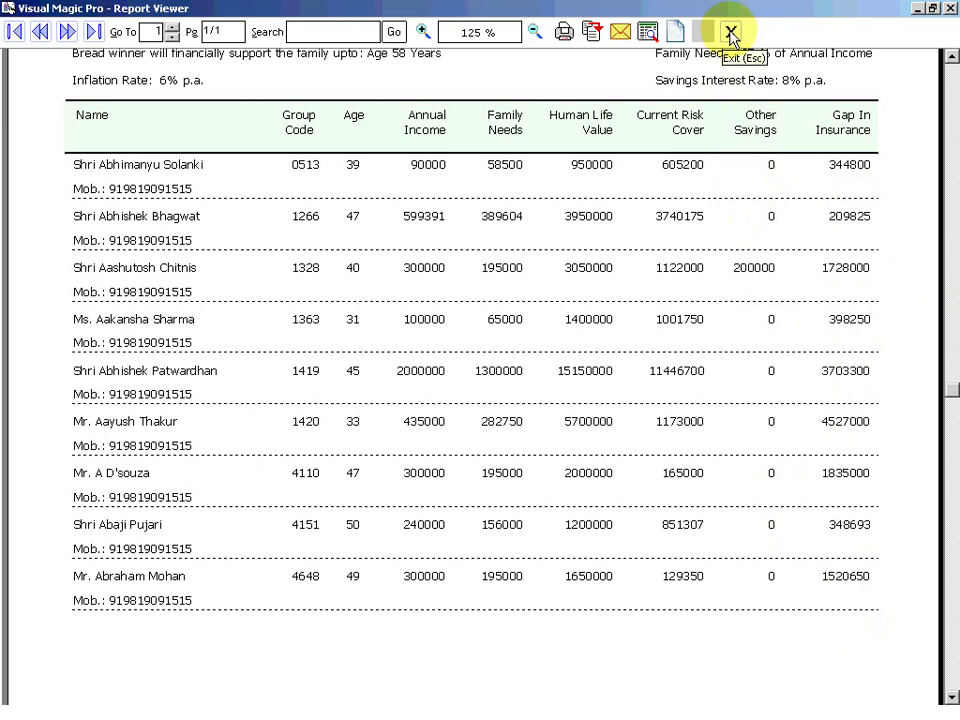
{"action": "left_click", "coordinate": [731, 35]}
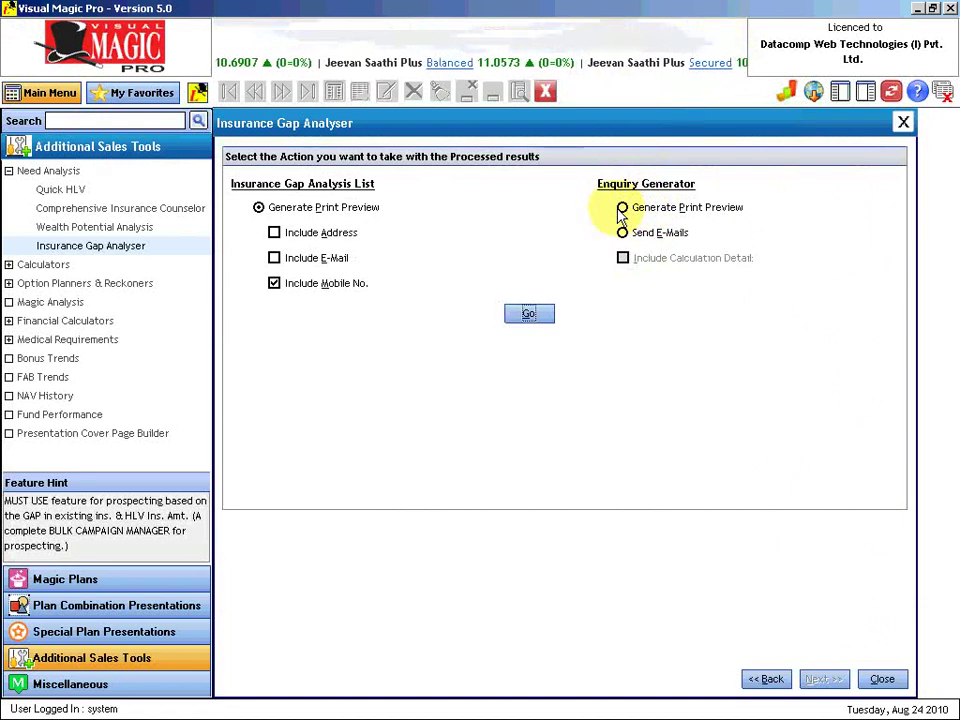
{"action": "left_click", "coordinate": [622, 208]}
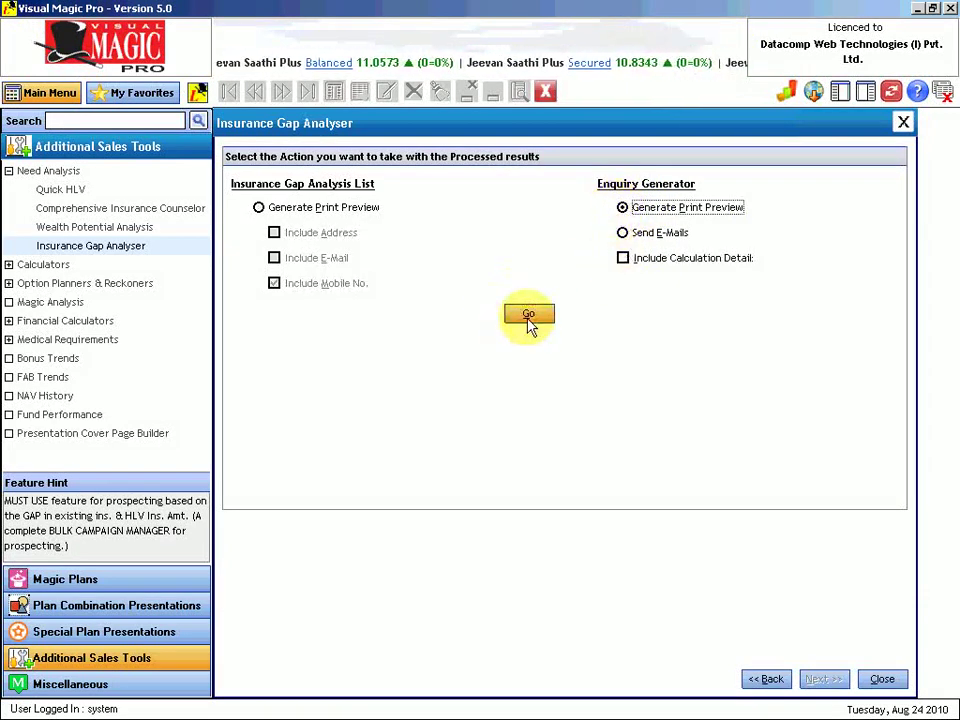
{"action": "left_click", "coordinate": [528, 316]}
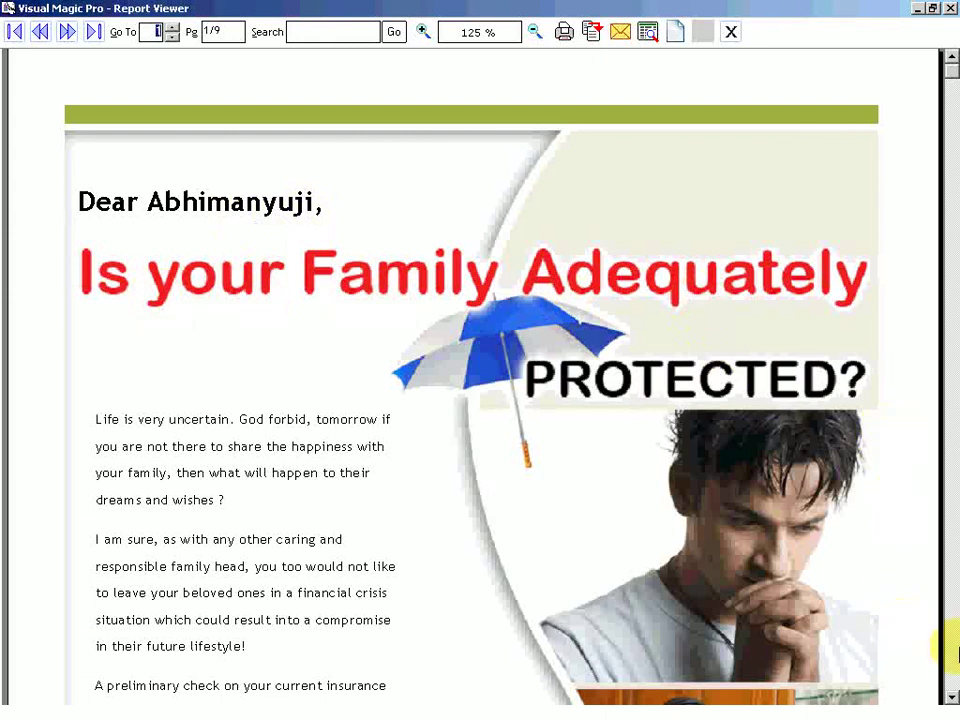
{"action": "left_click", "coordinate": [952, 697]}
{"action": "left_click", "coordinate": [952, 697]}
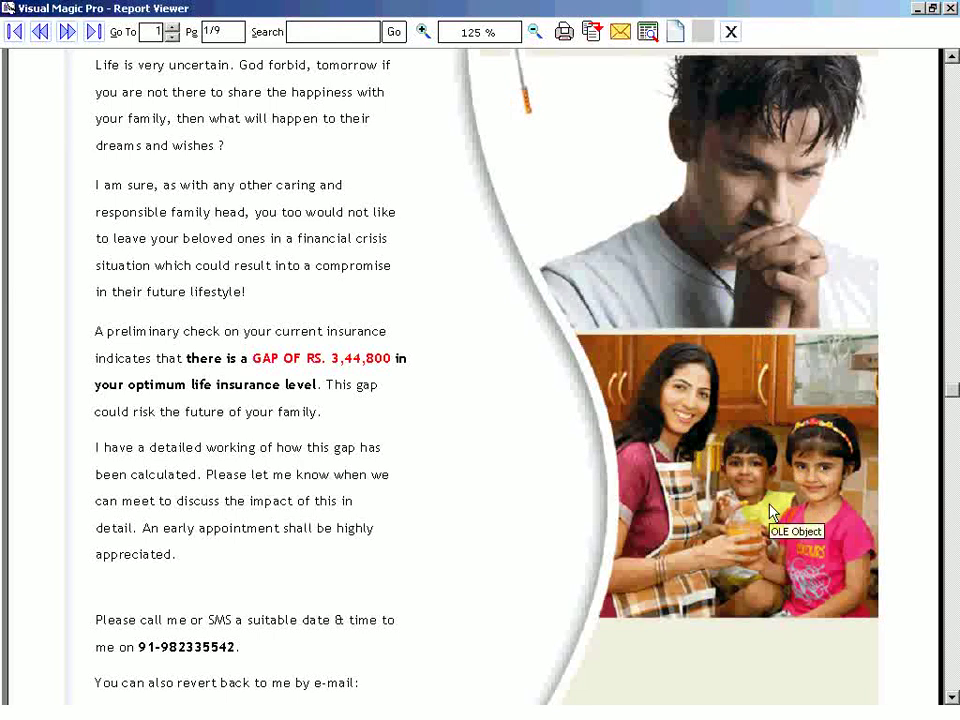
{"action": "left_click", "coordinate": [771, 236]}
{"action": "left_click", "coordinate": [951, 62]}
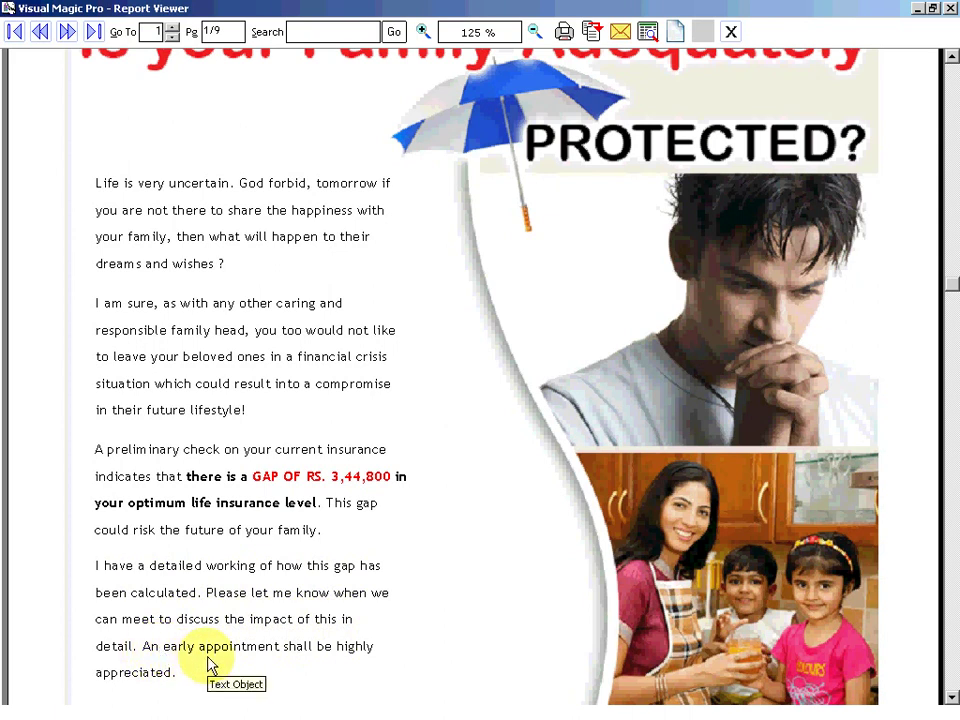
{"action": "left_click", "coordinate": [952, 699]}
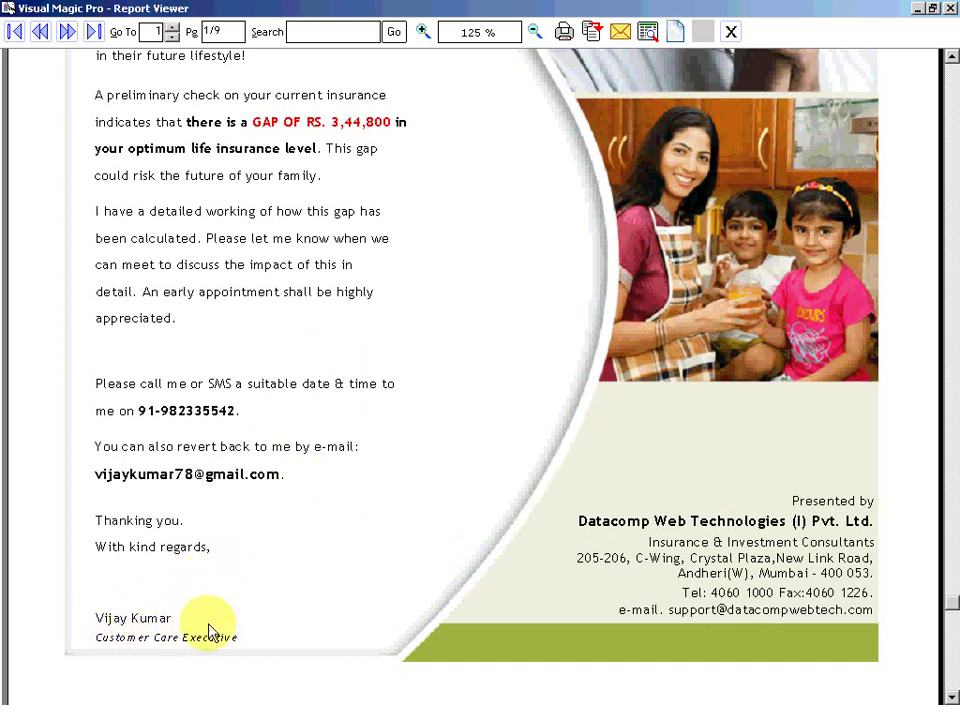
Step: Page through the prospects' enquiry letters up to the fifth, then close the Report Viewer
{"action": "left_click", "coordinate": [68, 33]}
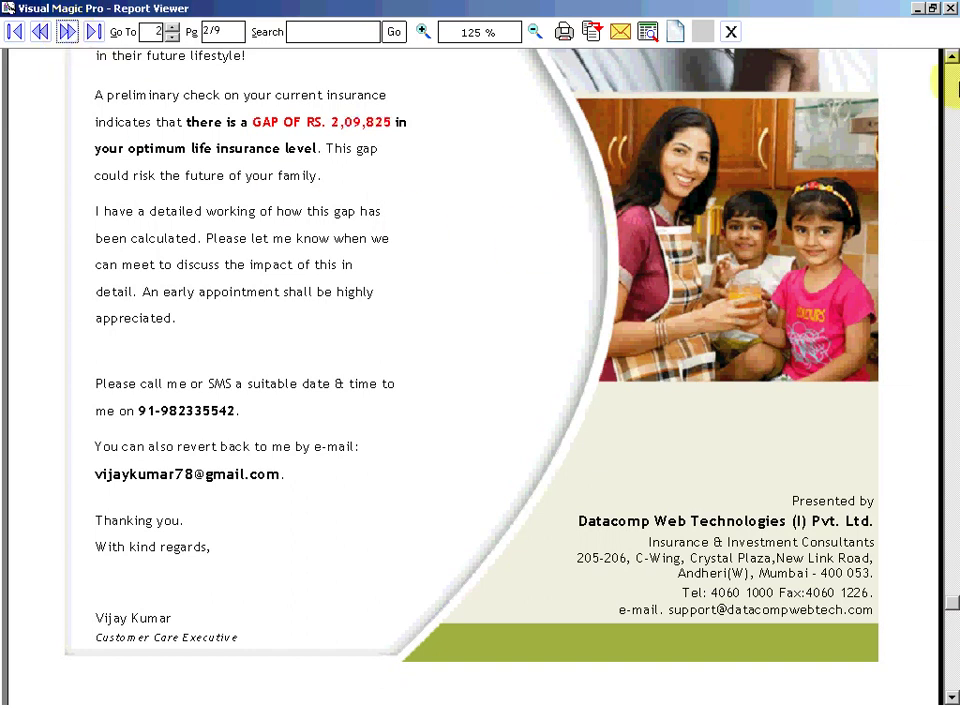
{"action": "left_click", "coordinate": [952, 90]}
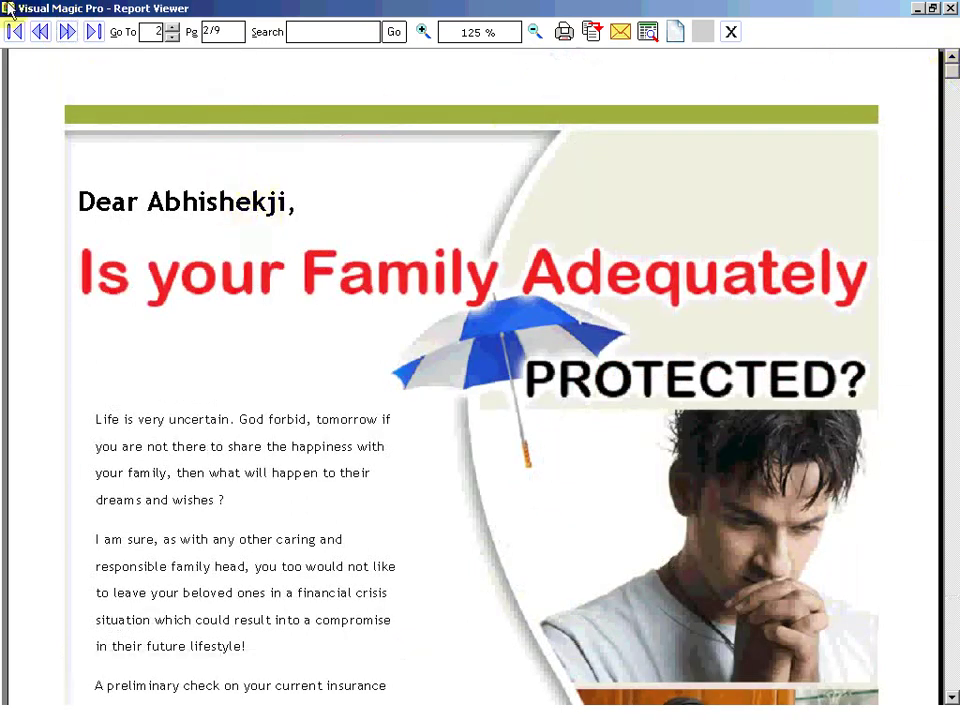
{"action": "left_click", "coordinate": [64, 33]}
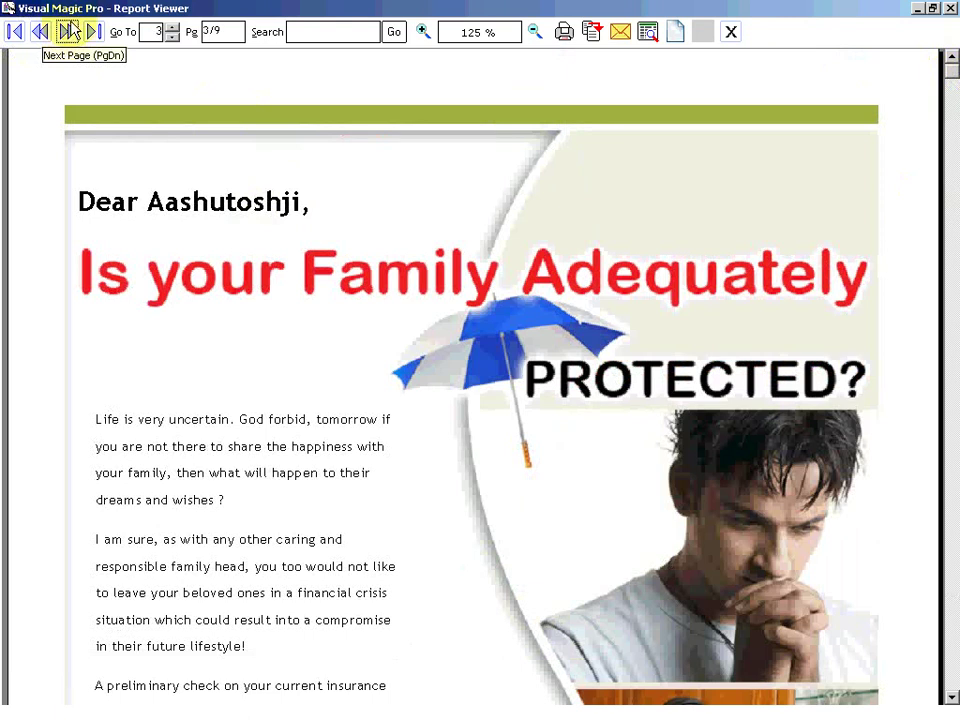
{"action": "left_click", "coordinate": [68, 33]}
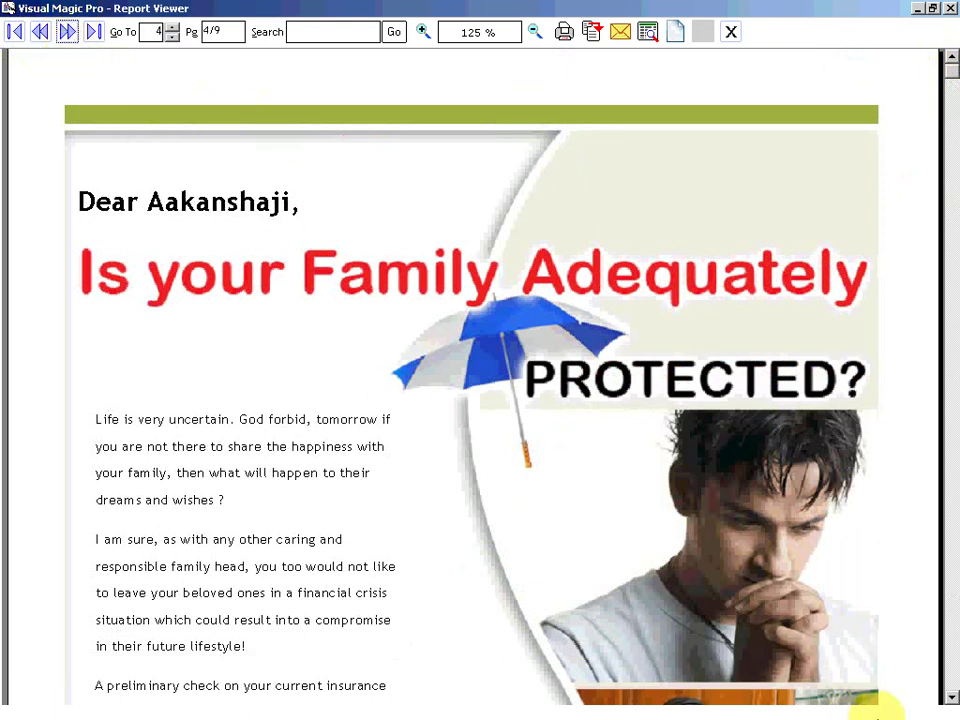
{"action": "left_click", "coordinate": [952, 697]}
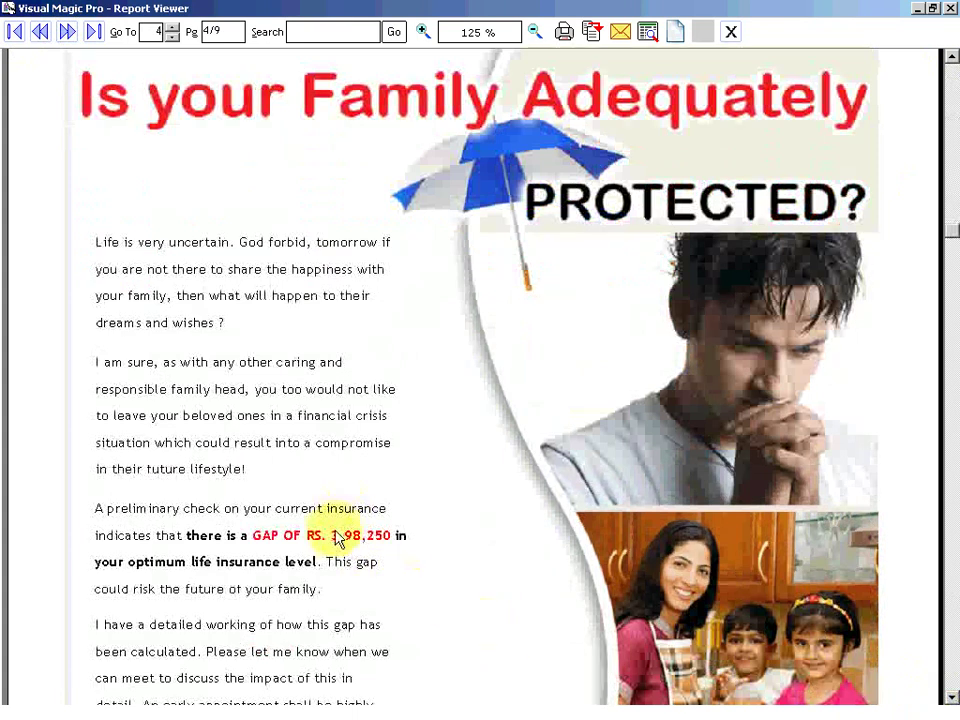
{"action": "left_click", "coordinate": [66, 33]}
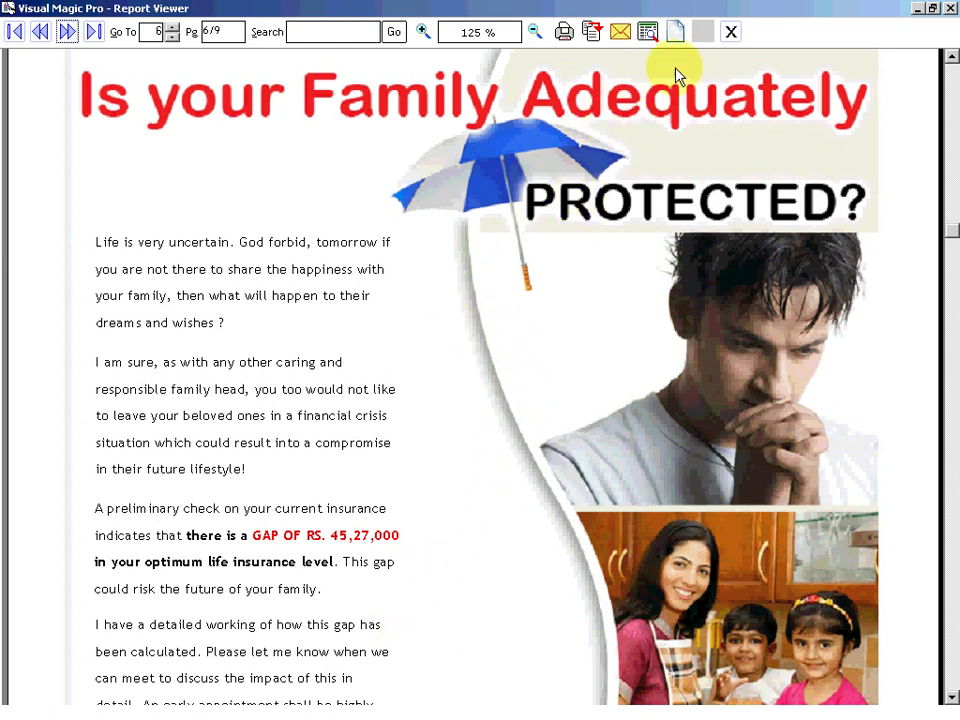
{"action": "left_click", "coordinate": [731, 37]}
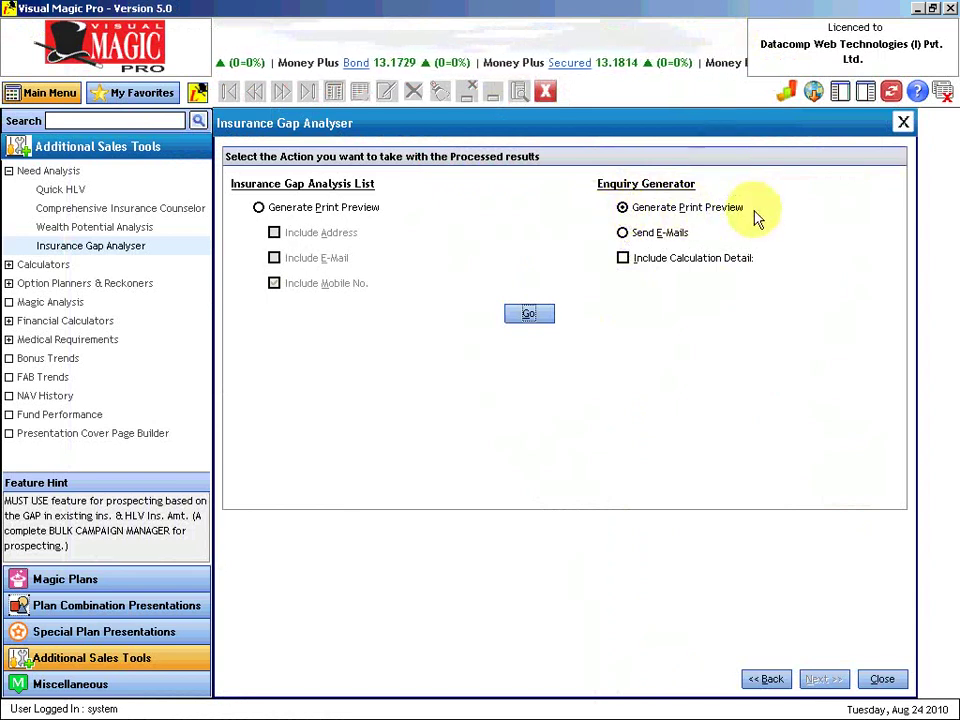
Step: Tick Include Calculation Detail and keep Generate Print Preview selected in the Enquiry Generator
{"action": "left_click", "coordinate": [623, 234]}
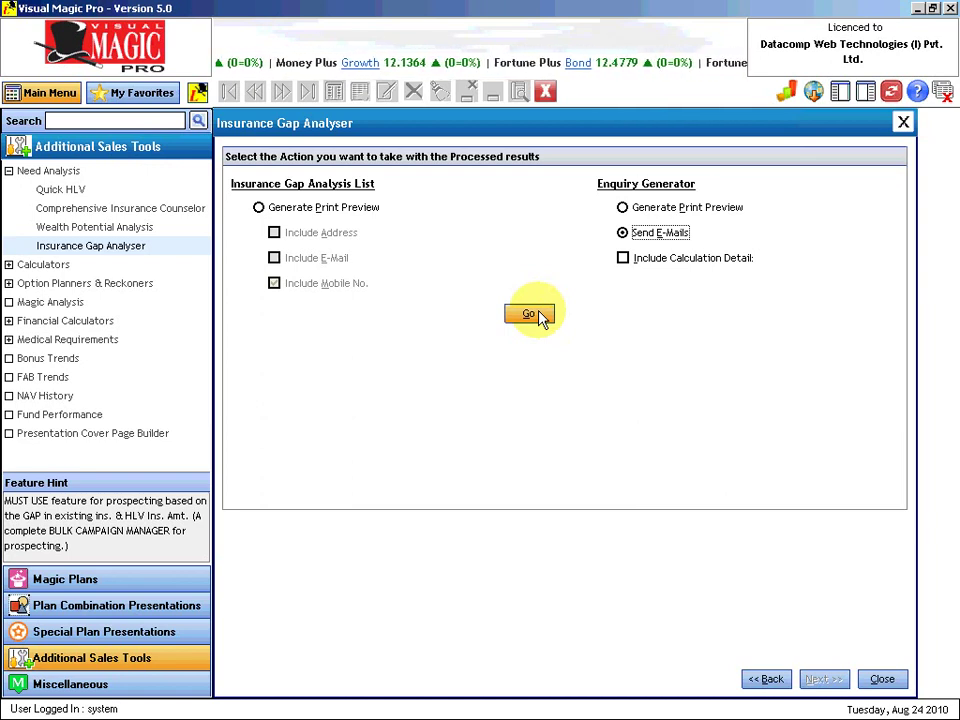
{"action": "left_click", "coordinate": [623, 258]}
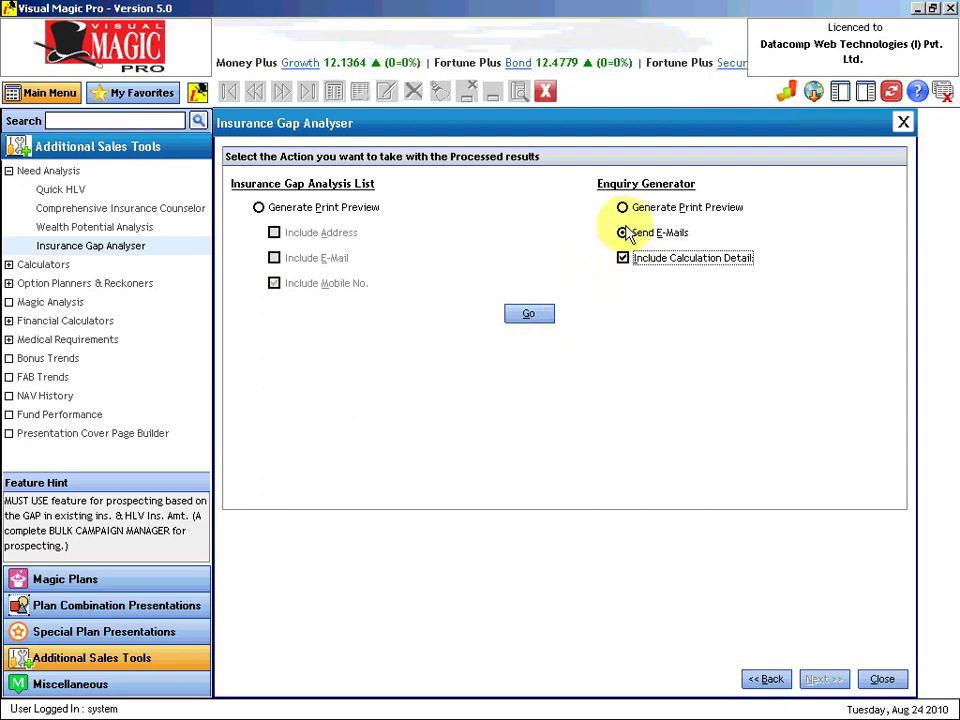
{"action": "left_click", "coordinate": [623, 207]}
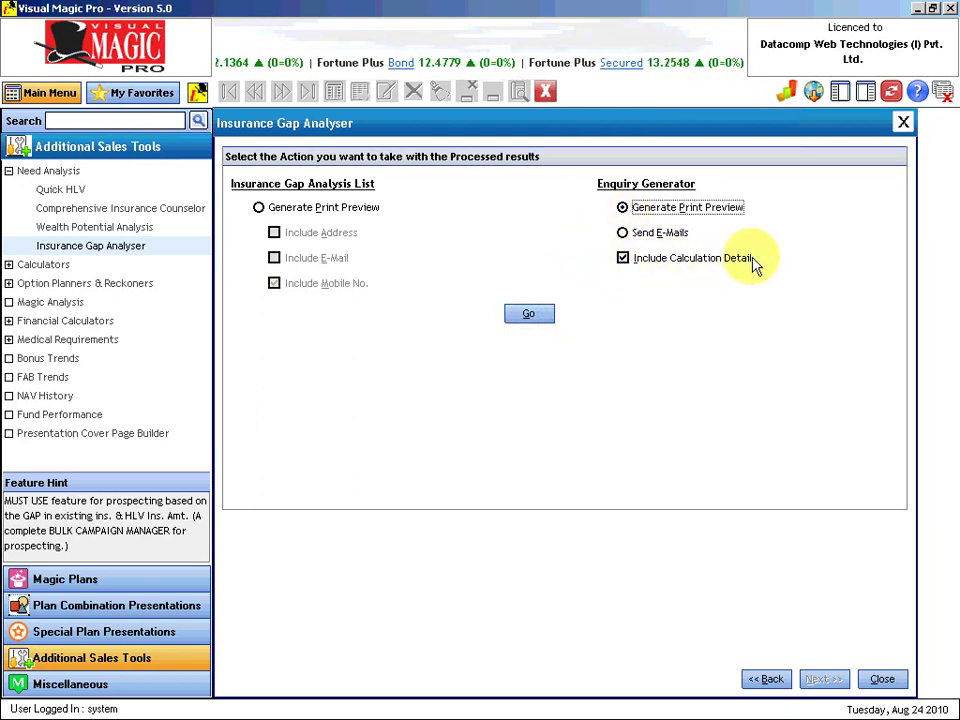
Step: Generate the 18-page letter preview and advance to the page explaining the Rs. 3,44,800 gap
{"action": "left_click", "coordinate": [540, 316]}
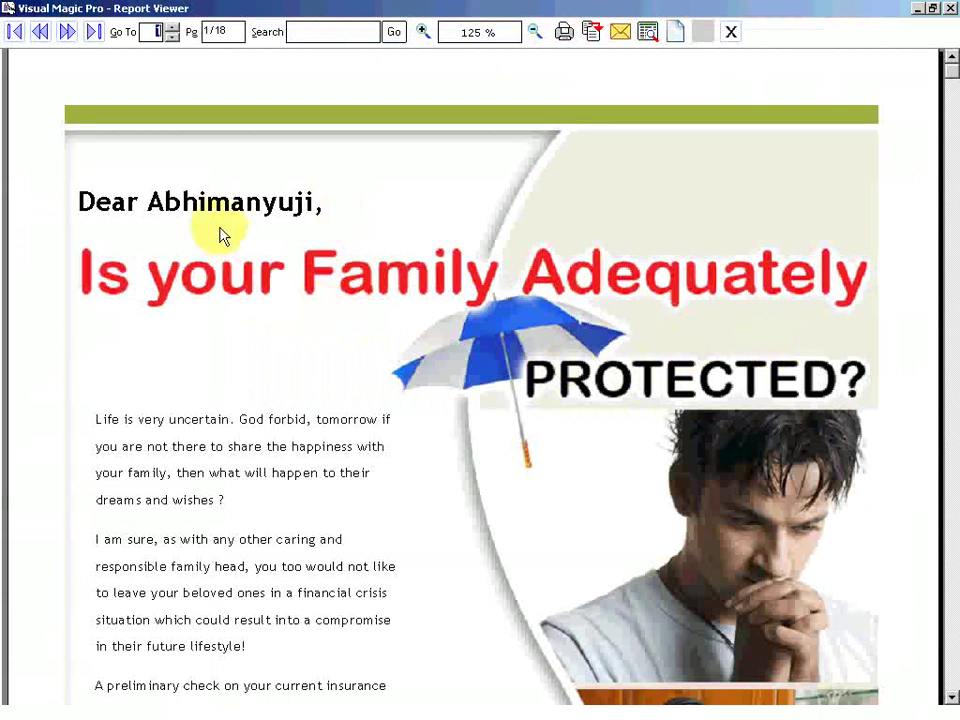
{"action": "left_click", "coordinate": [190, 425]}
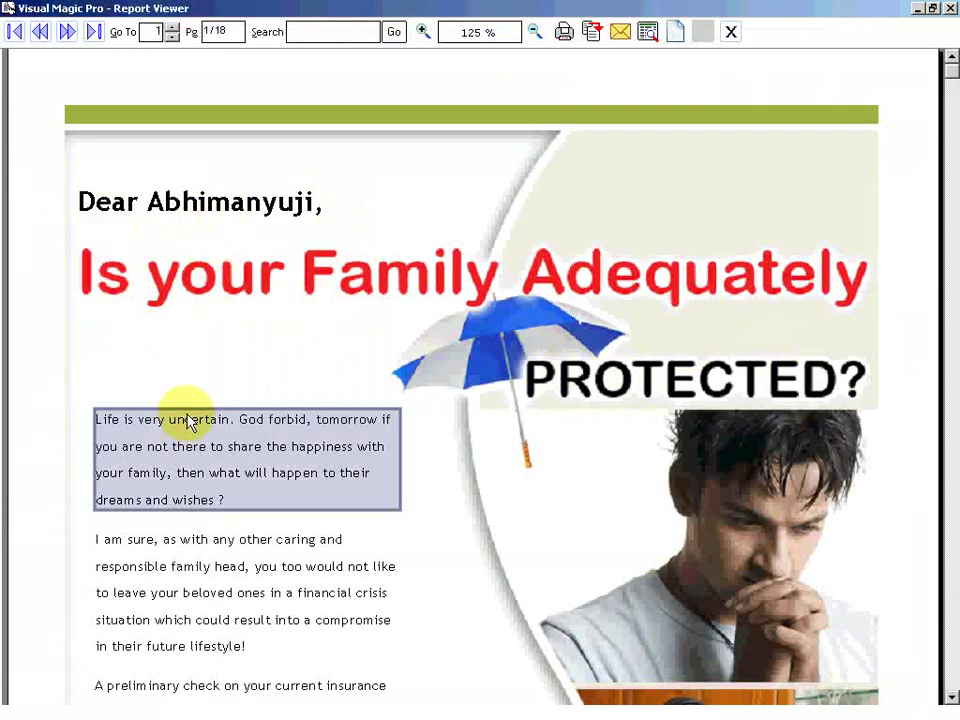
{"action": "left_click", "coordinate": [232, 108]}
{"action": "scroll", "coordinate": [232, 130], "scroll_direction": "down", "scroll_amount": 10}
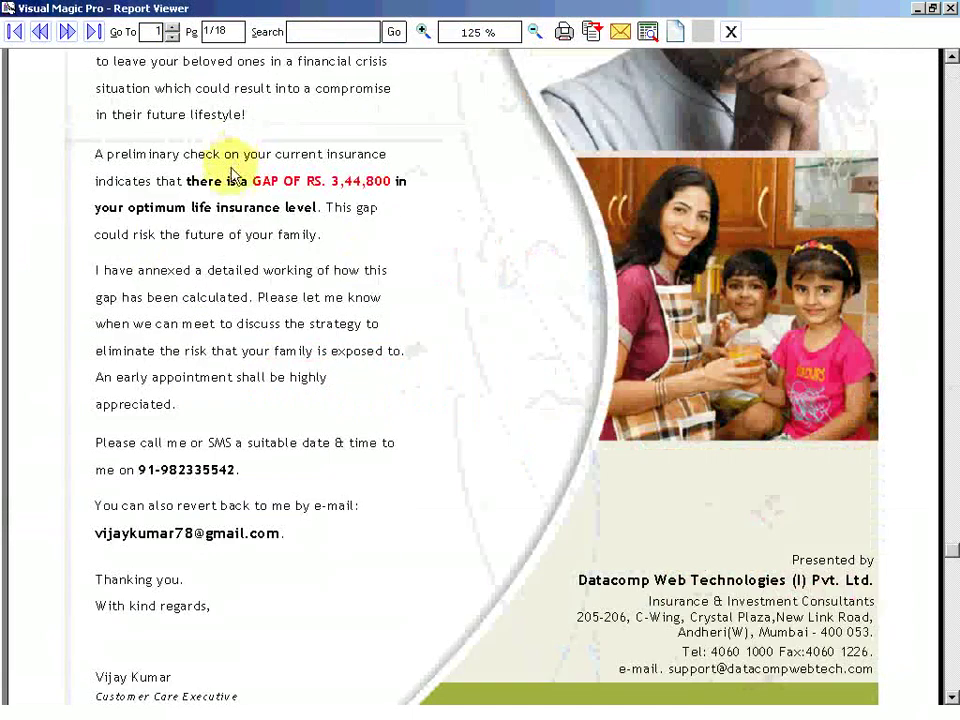
{"action": "scroll", "coordinate": [237, 258], "scroll_direction": "up", "scroll_amount": 10}
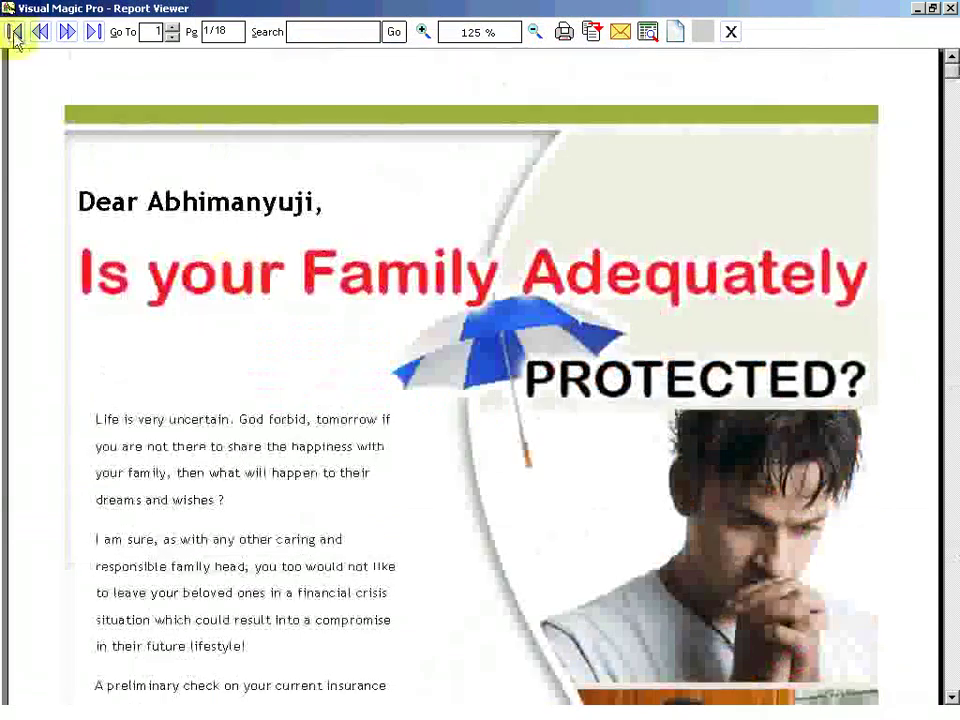
{"action": "left_click", "coordinate": [67, 31]}
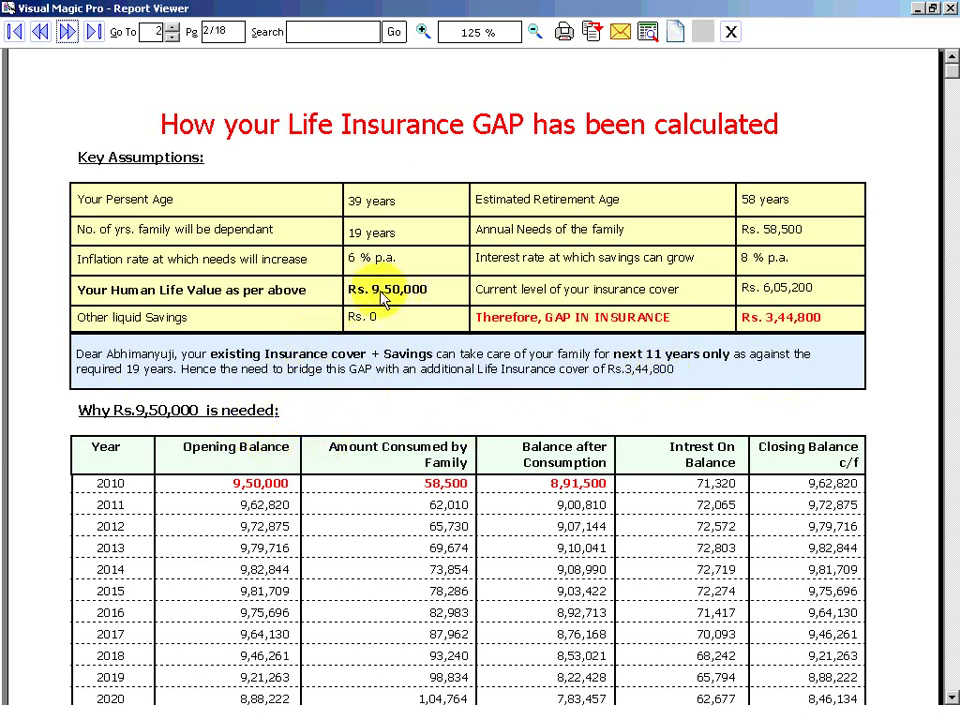
Step: Scroll down the year-wise calculation table, then close the 18-page preview
{"action": "left_click", "coordinate": [951, 697]}
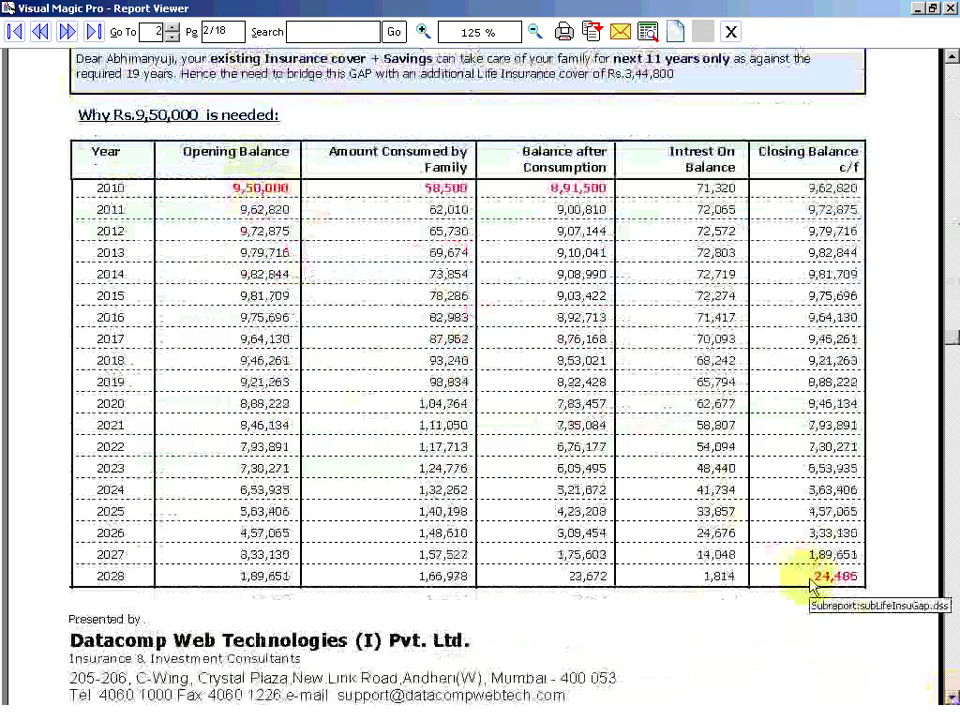
{"action": "left_click", "coordinate": [731, 33]}
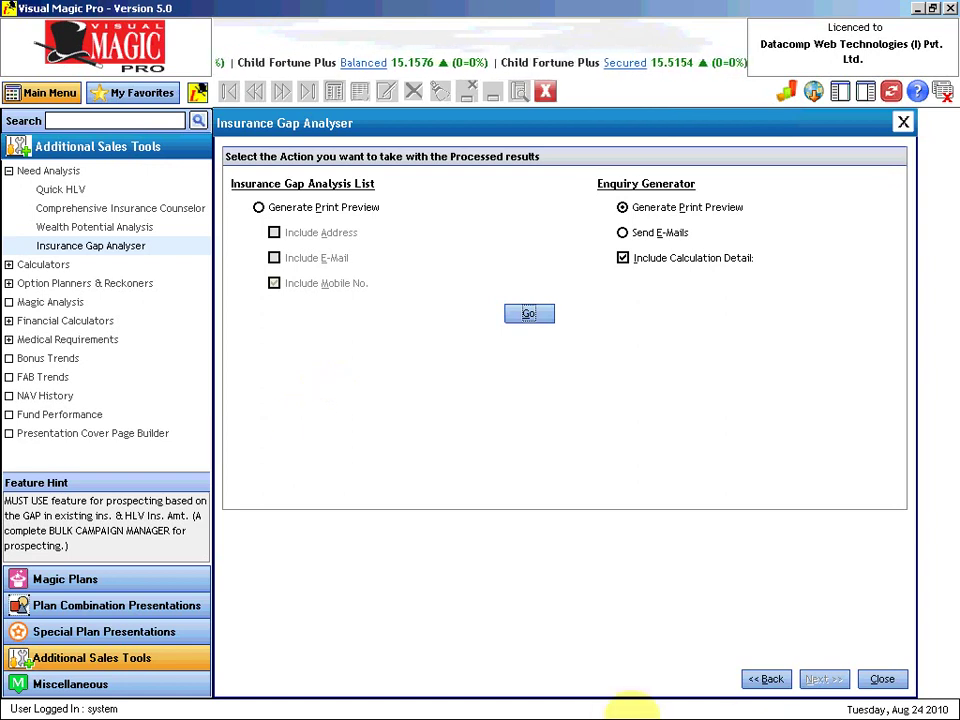
Step: Return to the 17-prospect list and start a manual prospect entry, then cancel without adding anyone
{"action": "left_click", "coordinate": [774, 682]}
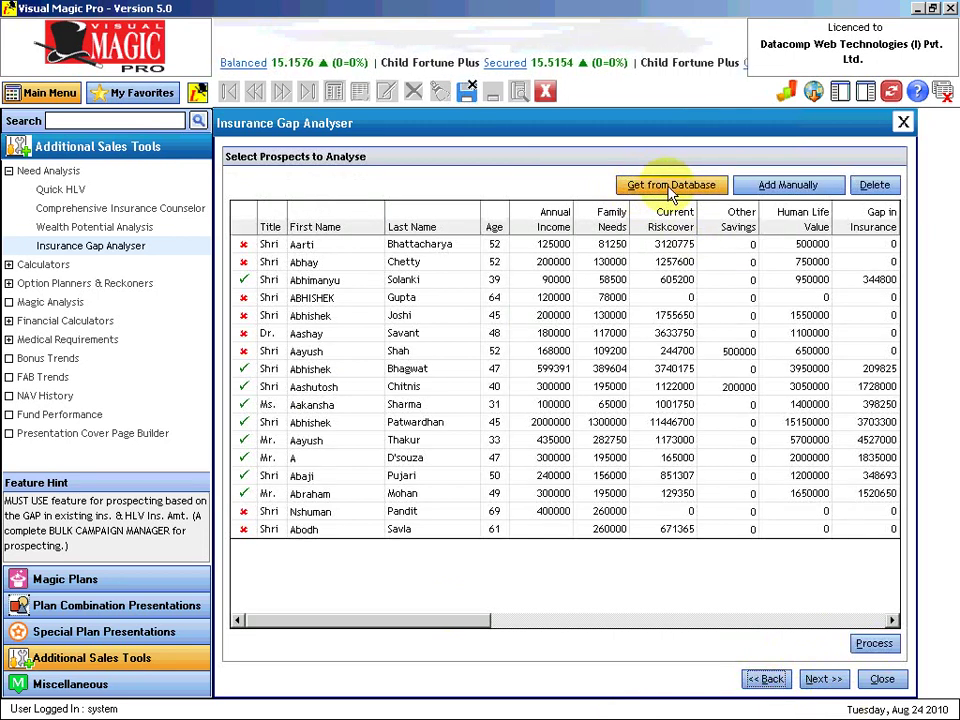
{"action": "left_click", "coordinate": [765, 190]}
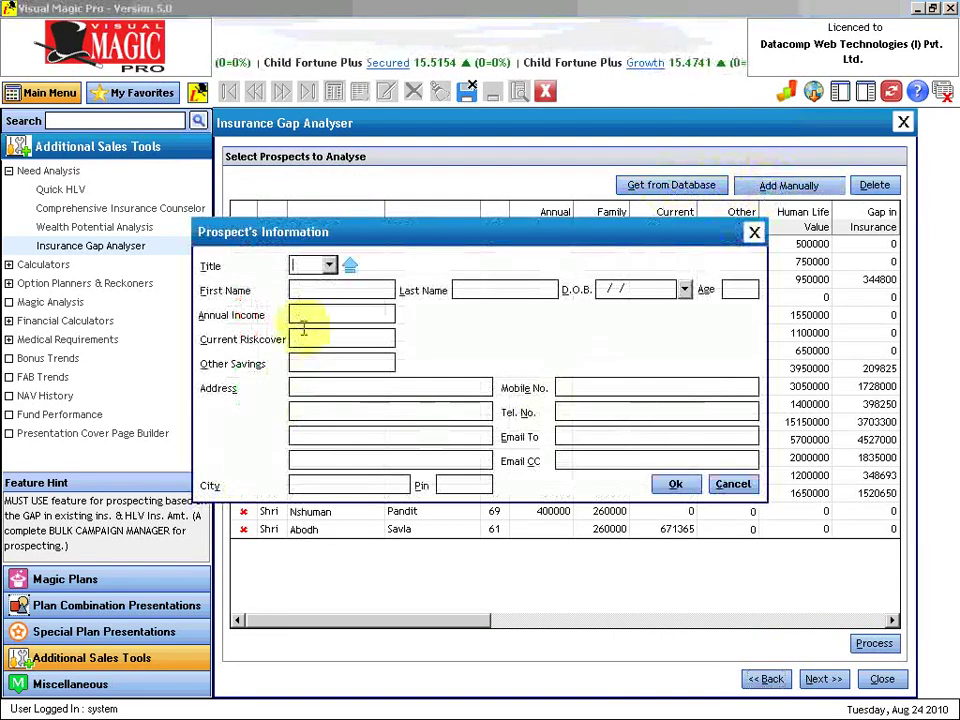
{"action": "left_click", "coordinate": [328, 265]}
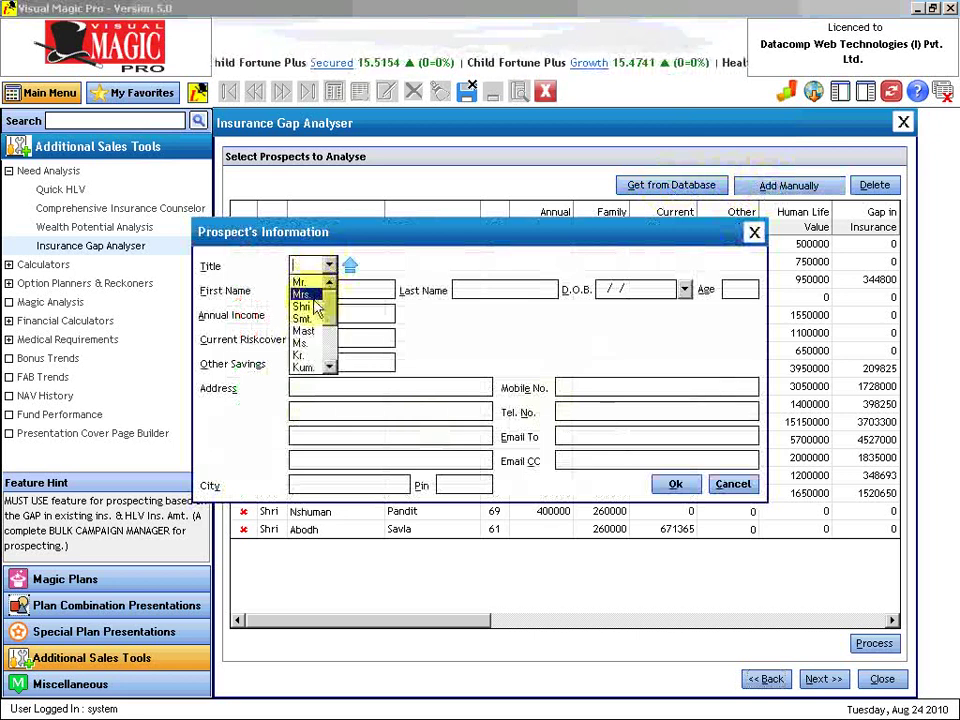
{"action": "left_click", "coordinate": [328, 265]}
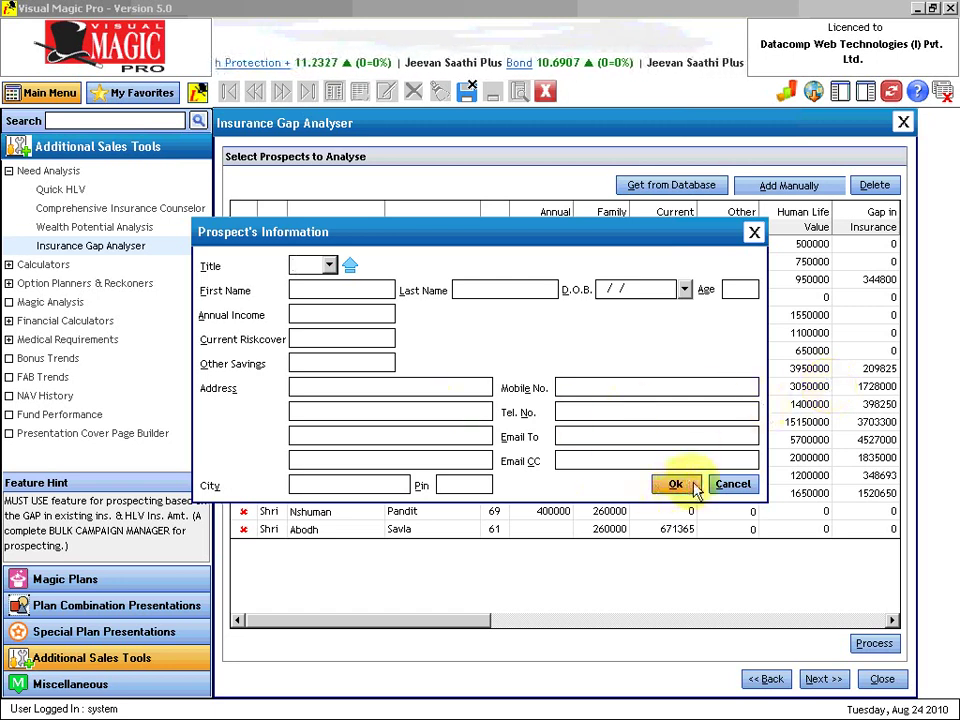
{"action": "left_click", "coordinate": [724, 484]}
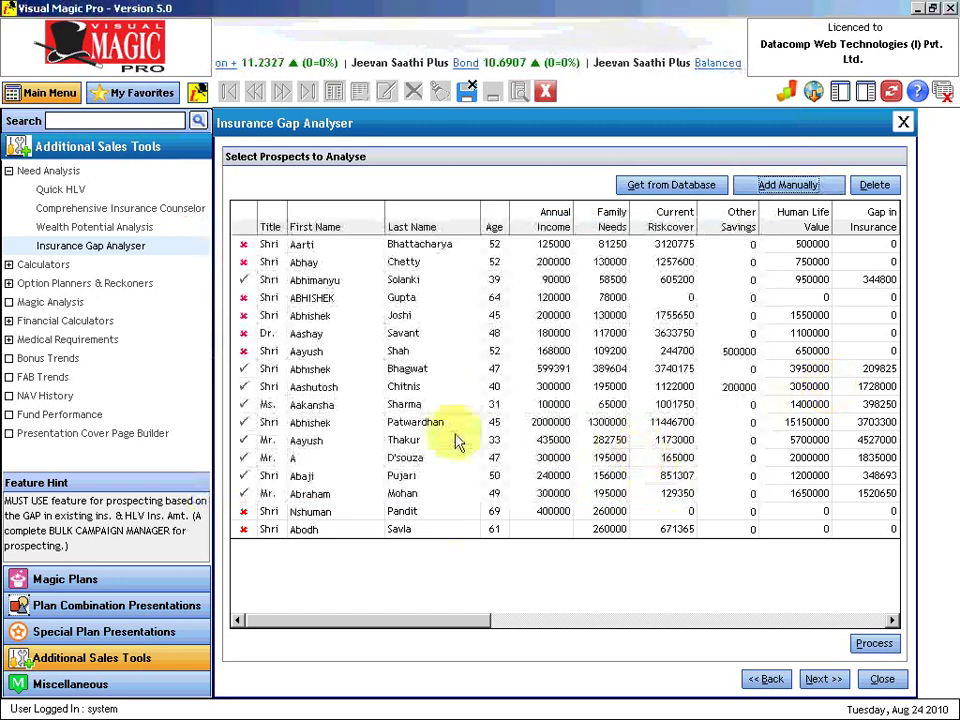